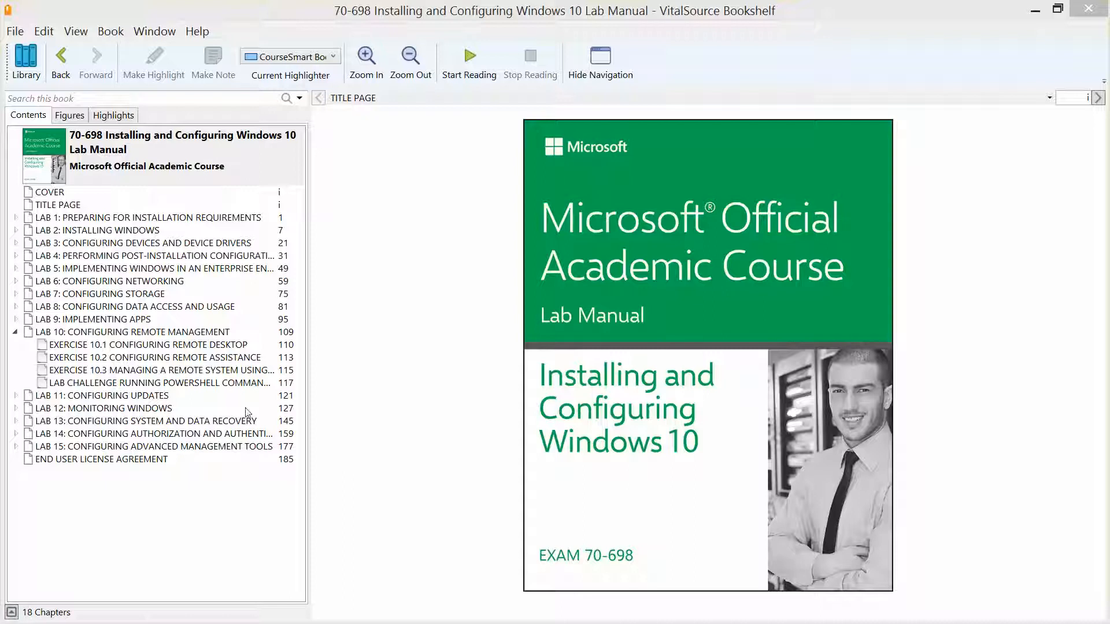
Step: Read Exercise 10.3 on managing a remote system in Lab 10 of the lab manual, and minimize the manual
left_click(191, 332)
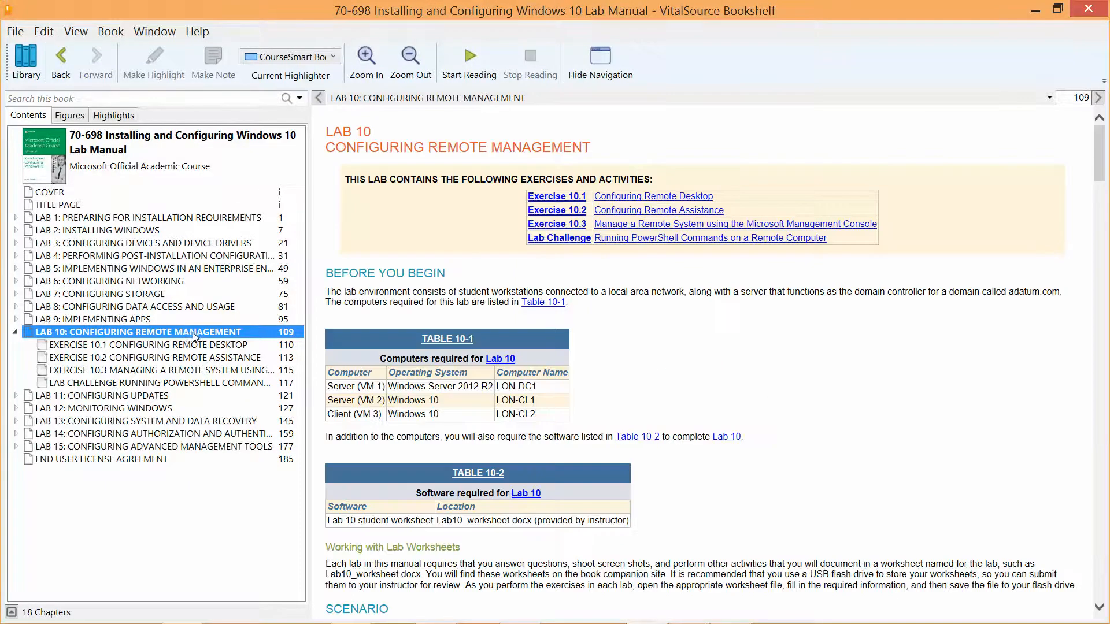
left_click(195, 372)
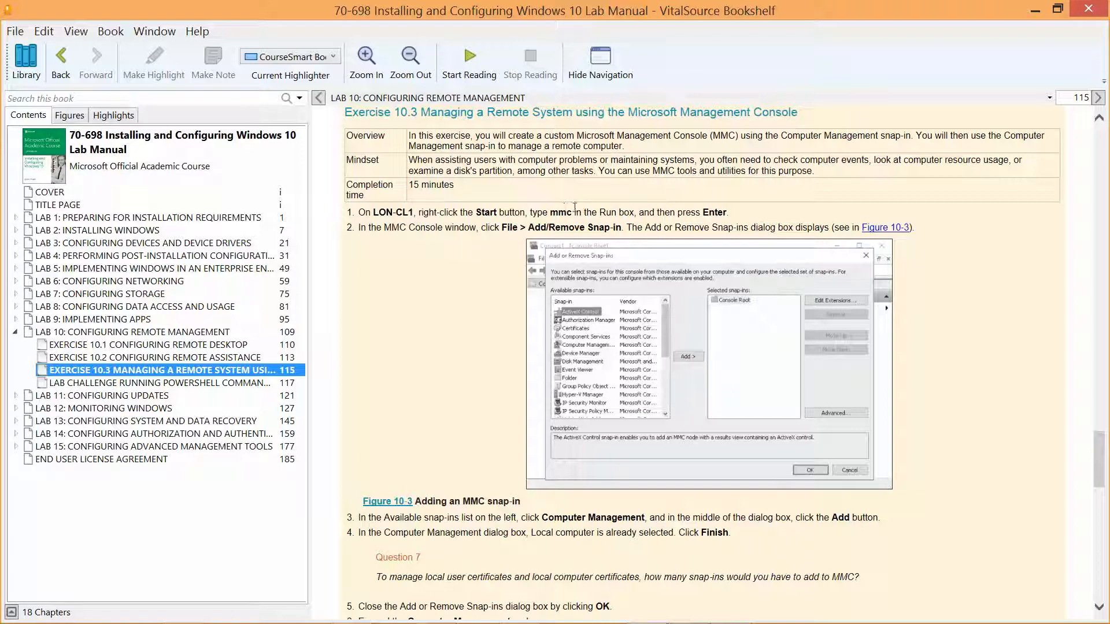
left_click(1027, 7)
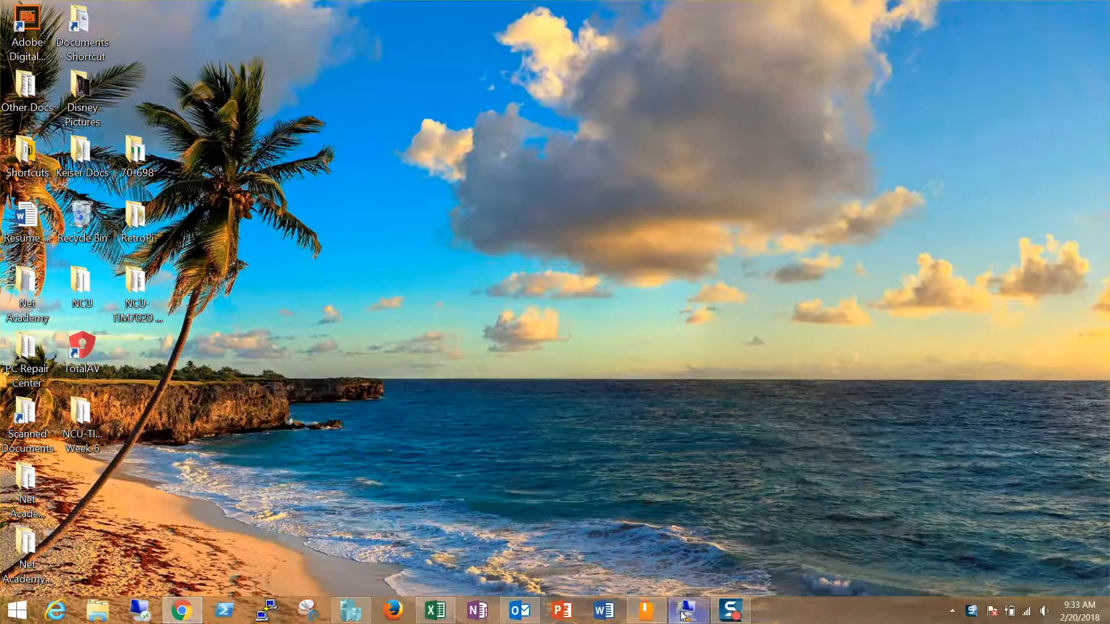
Step: Switch to the LON-CL1 virtual machine connection and show it in full screen
mouse_move(688, 610)
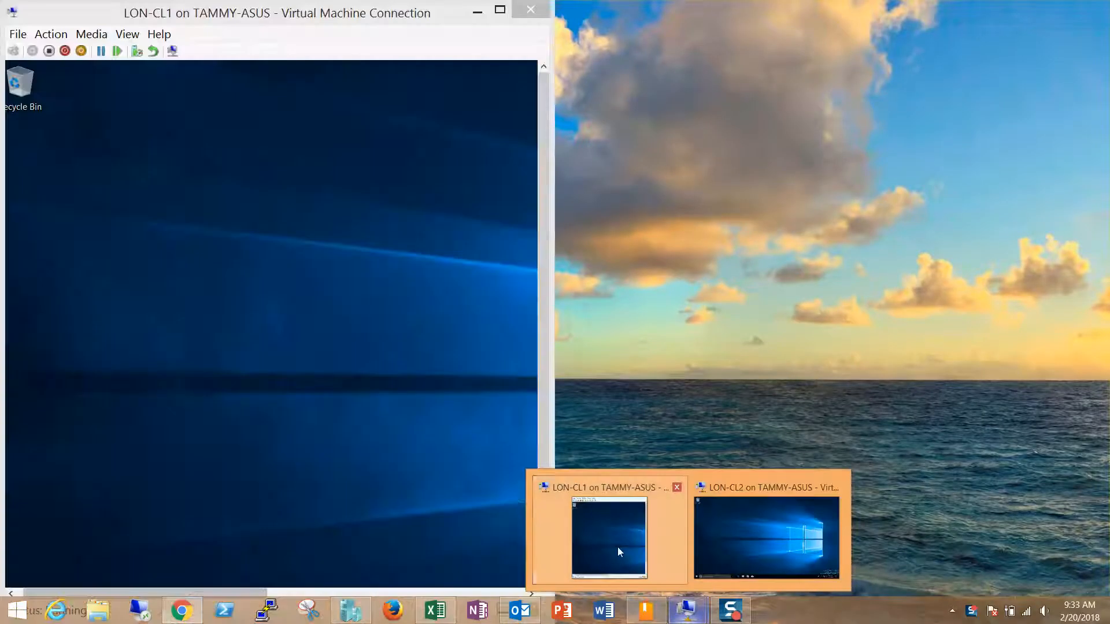
left_click(617, 547)
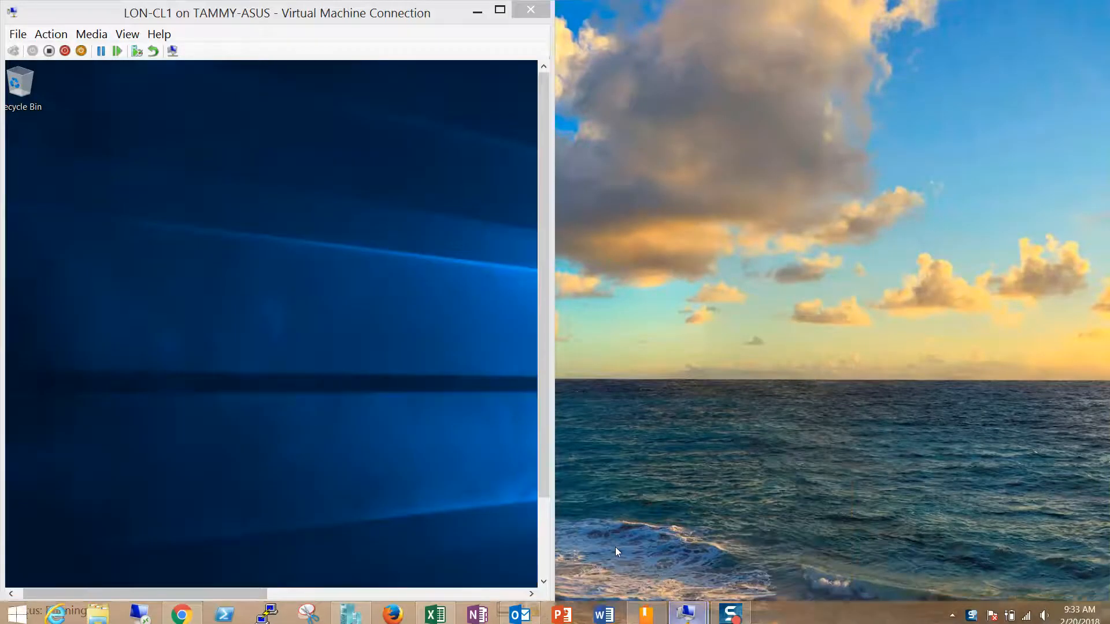
left_click(501, 13)
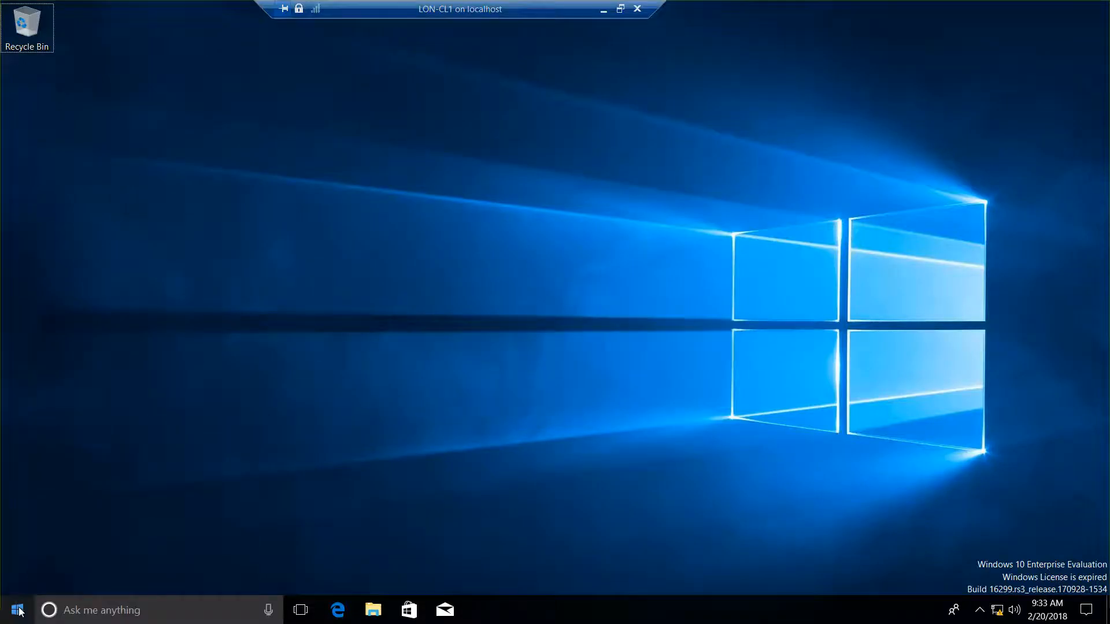
Step: Launch an empty Microsoft Management Console on LON-CL1 by running mmc
right_click(18, 608)
left_click(67, 515)
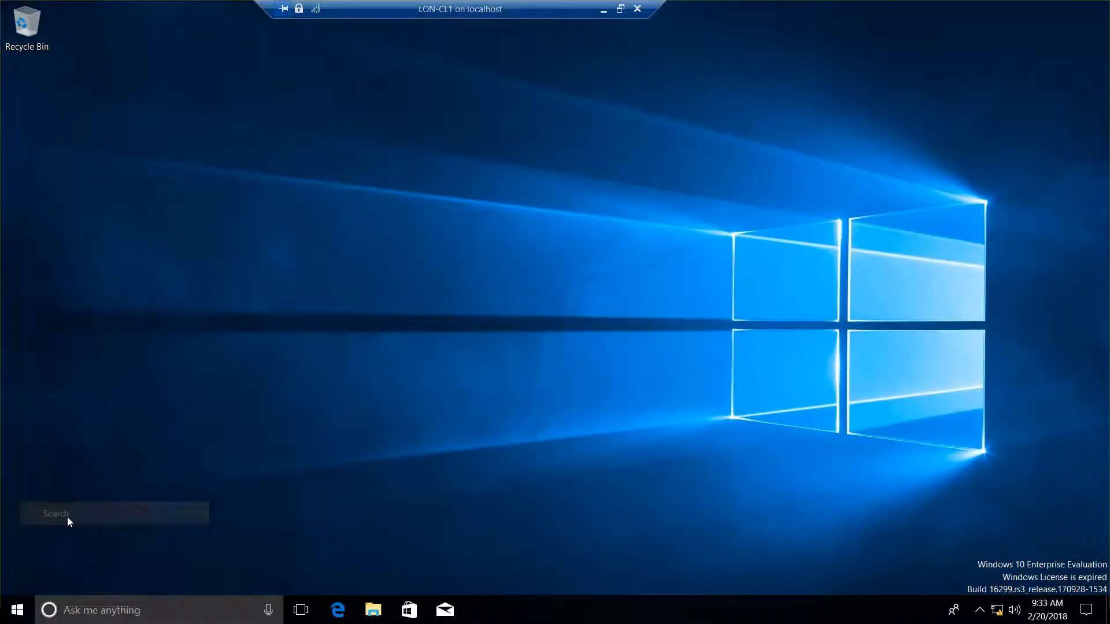
right_click(23, 607)
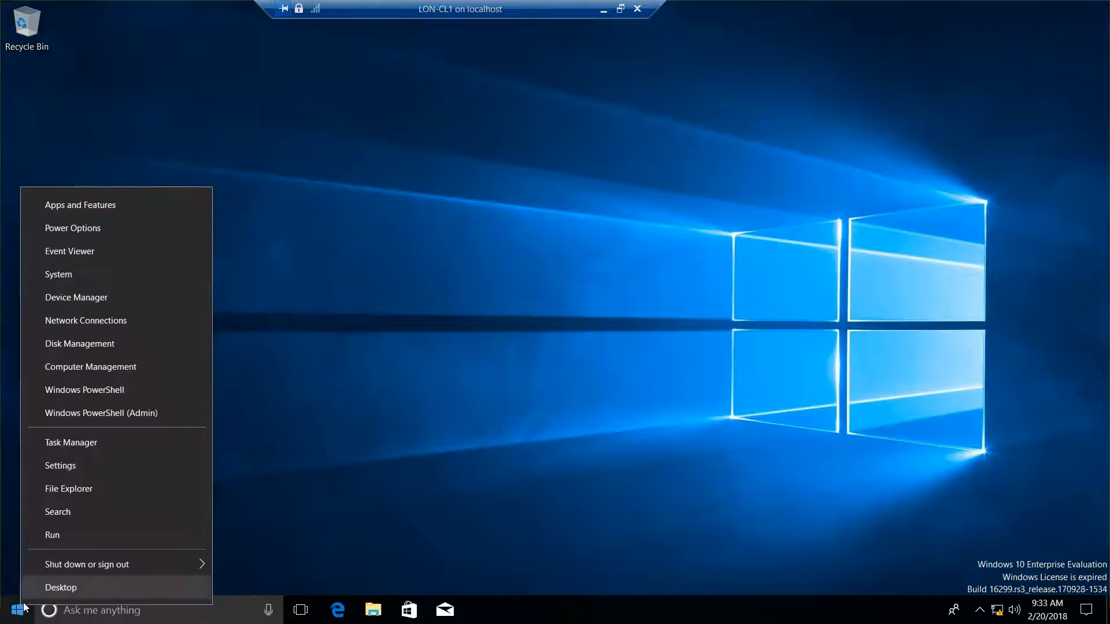
left_click(63, 535)
type("mm")
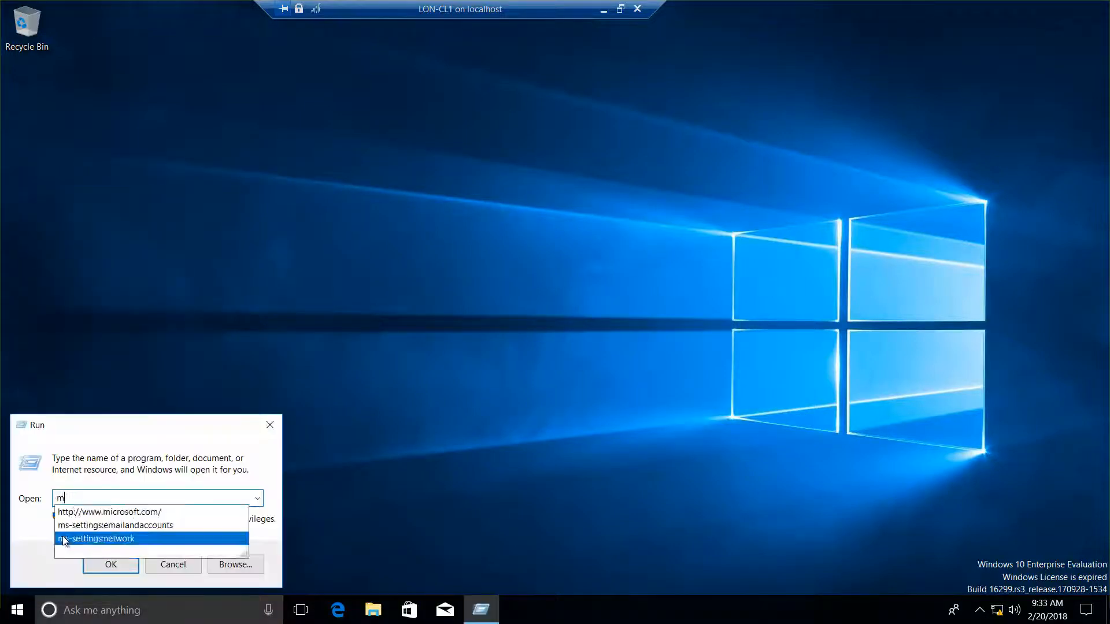
type("c")
key("Return")
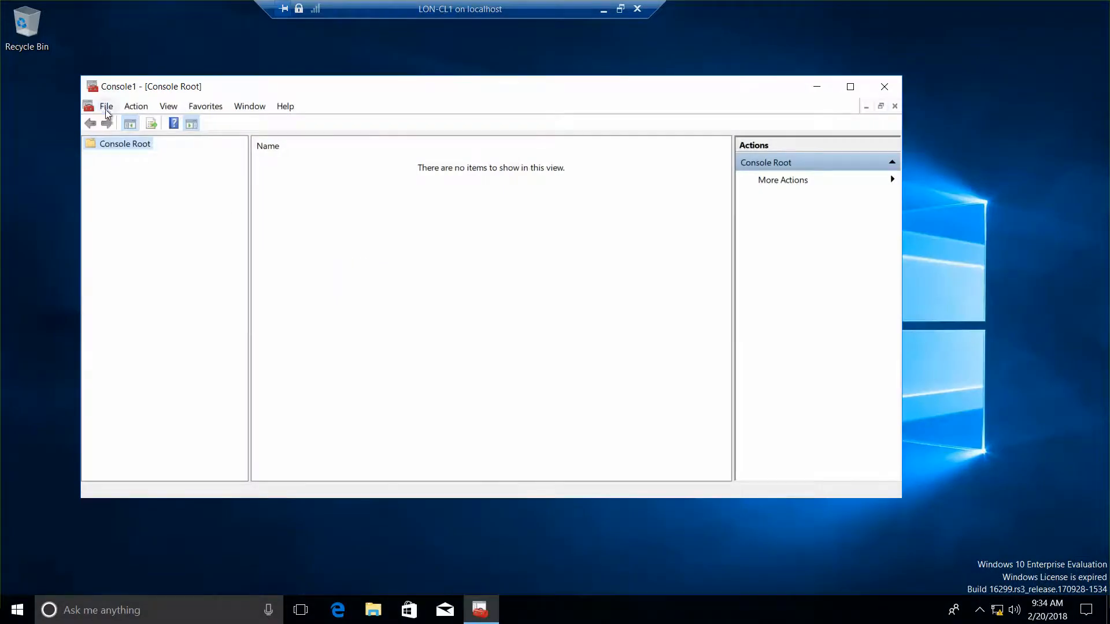
Step: Add the Computer Management snap-in to the console, managing the local computer
left_click(105, 109)
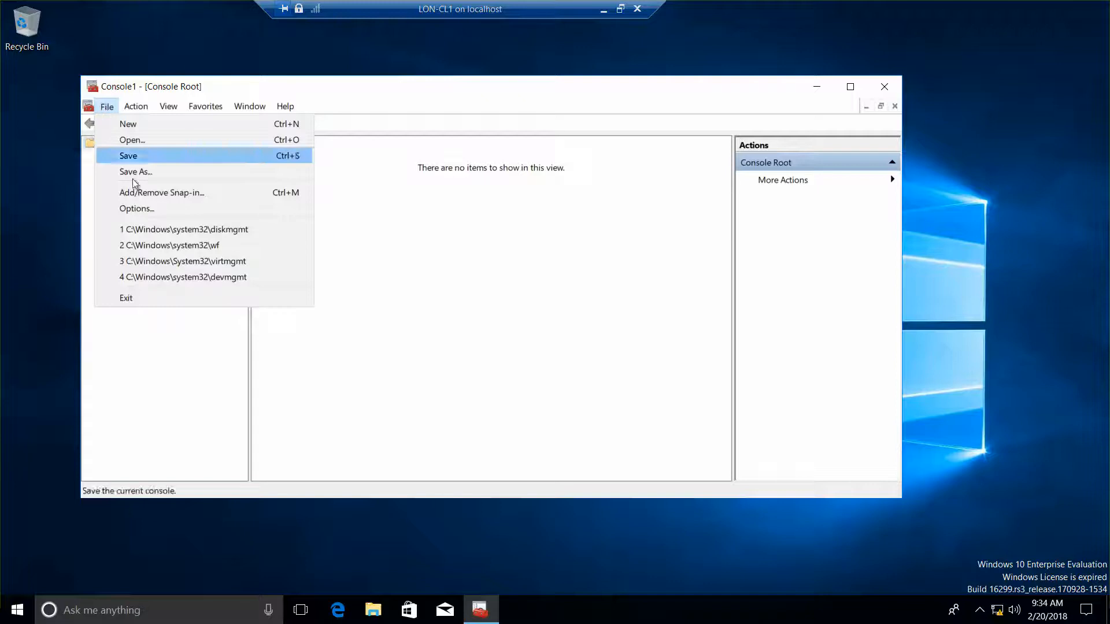
left_click(139, 193)
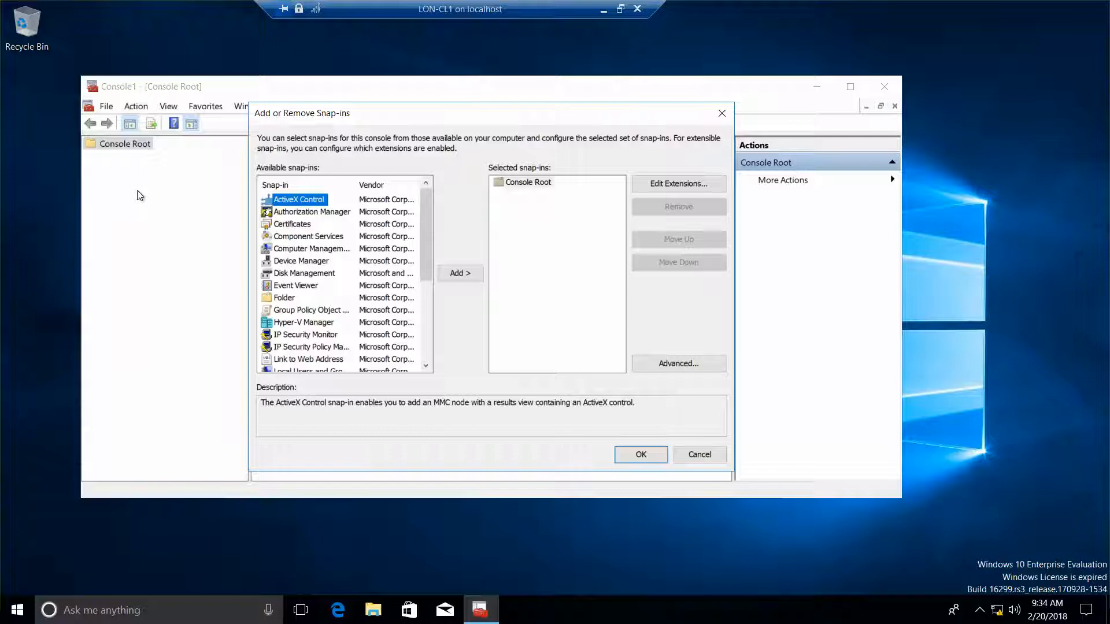
left_click(311, 250)
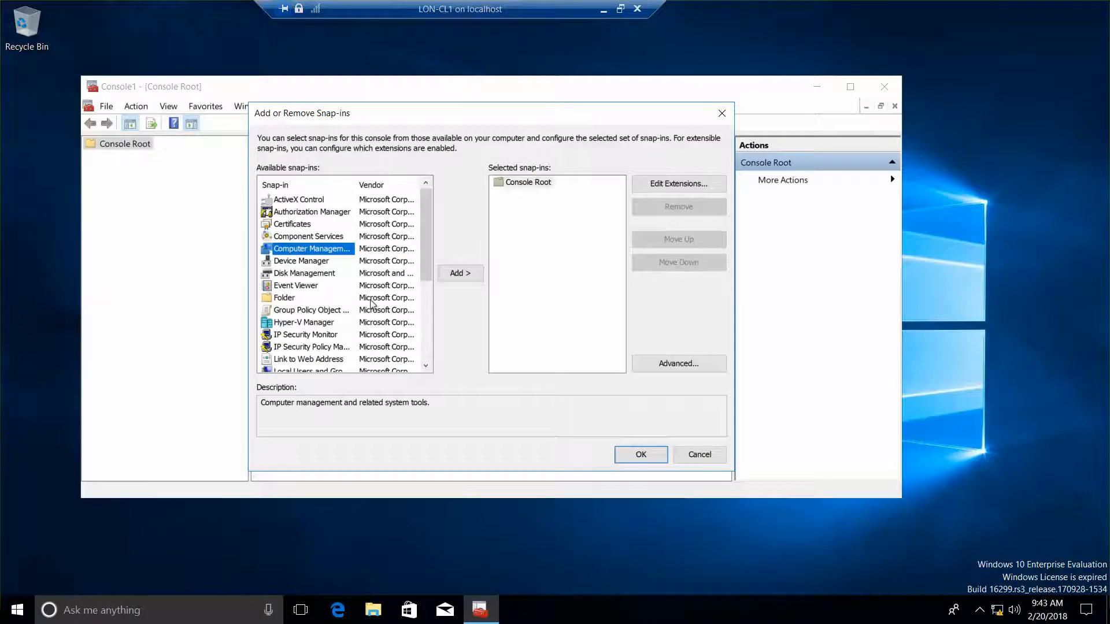
left_click(463, 276)
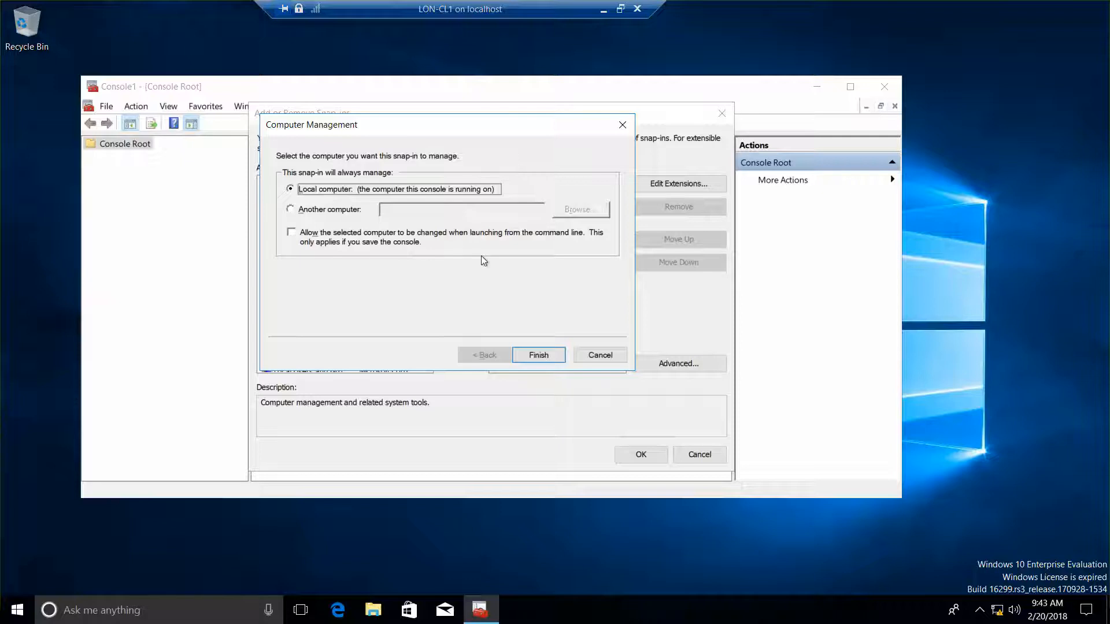
left_click(533, 355)
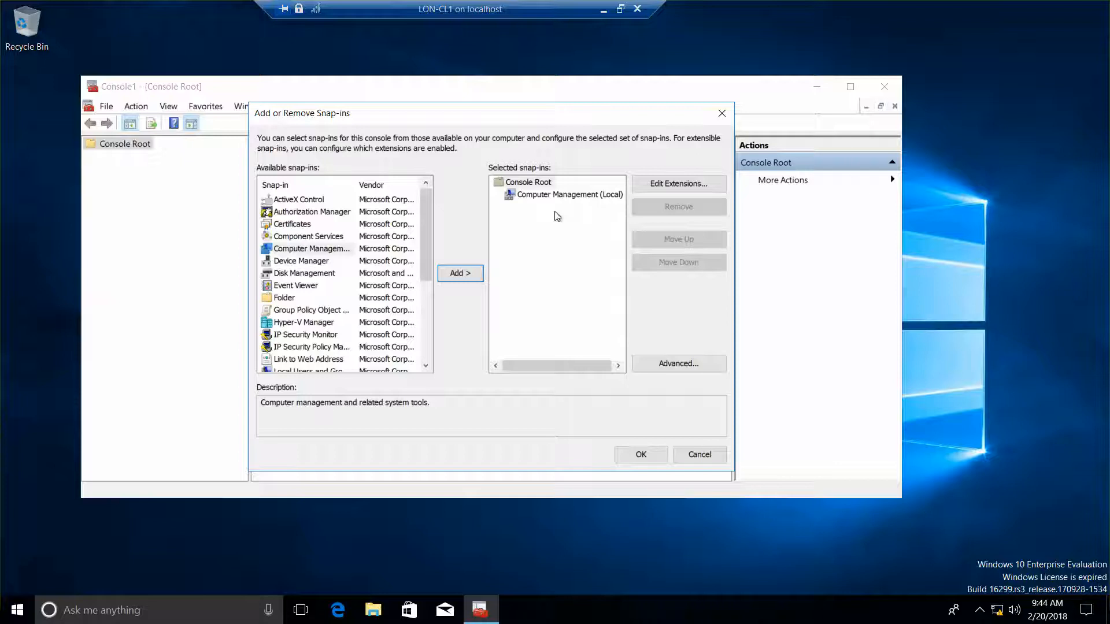
left_click(632, 460)
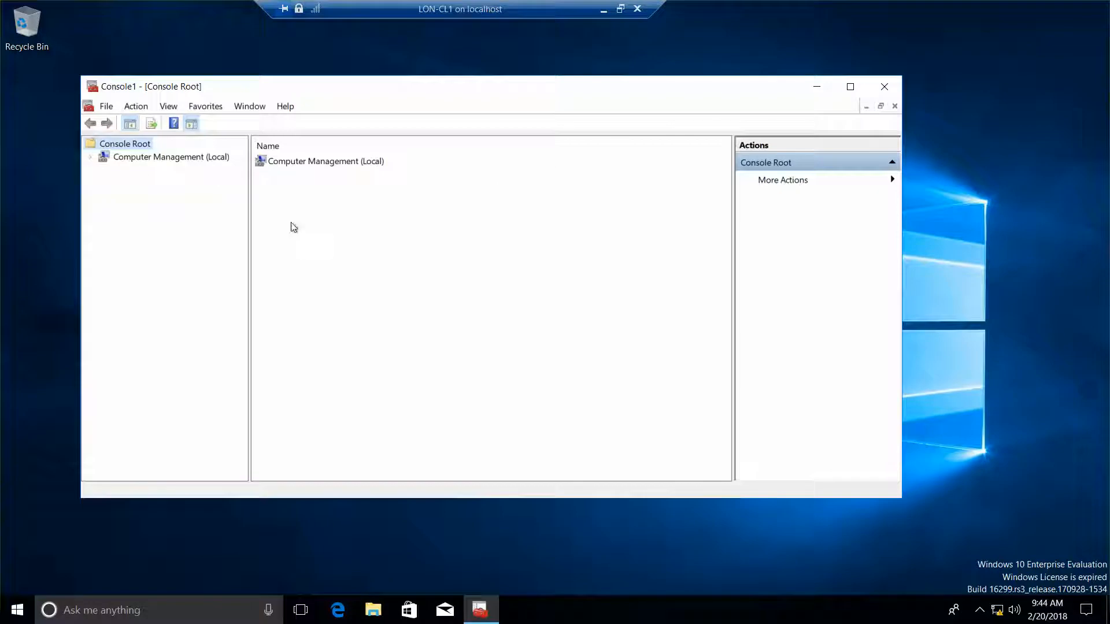
Step: Expand Computer Management (Local) in the console and try to connect it to the other computer LON-CL2
left_click(91, 157)
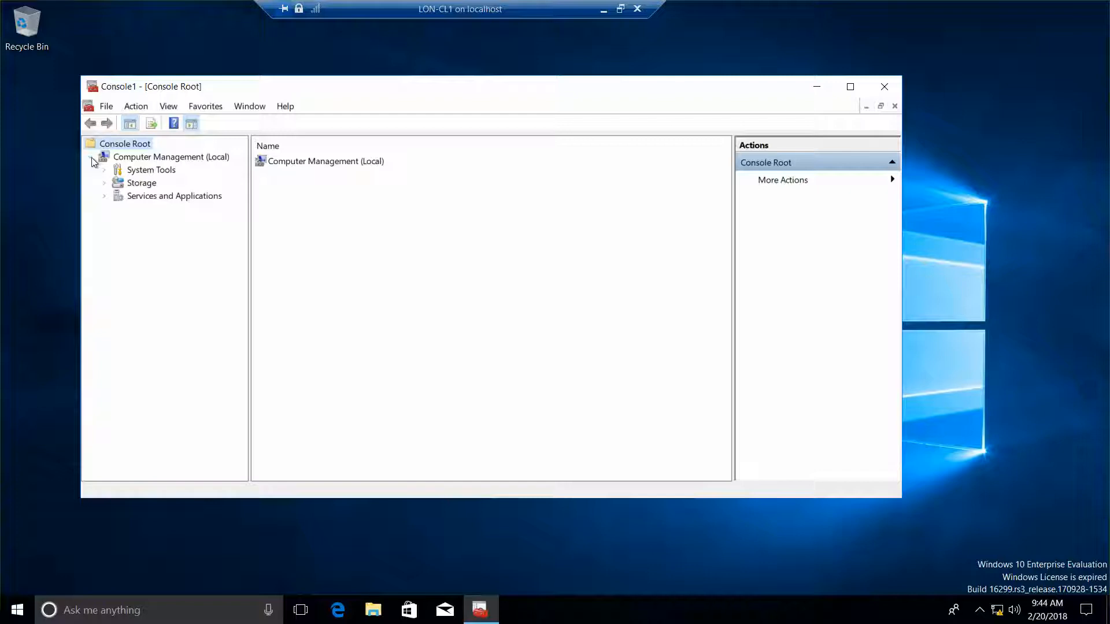
right_click(183, 162)
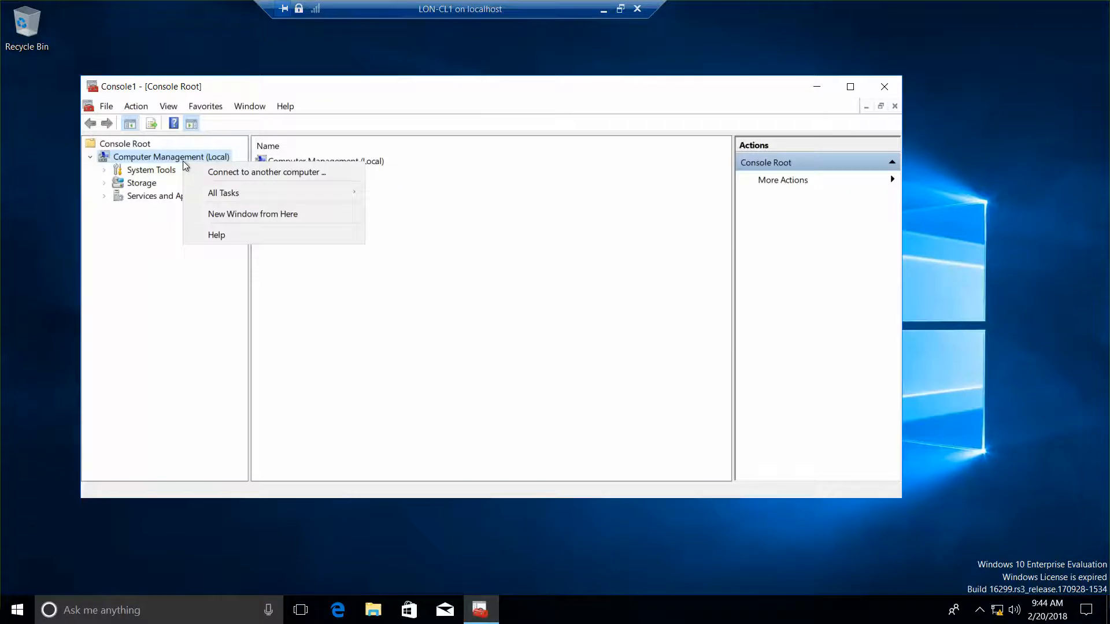
left_click(239, 173)
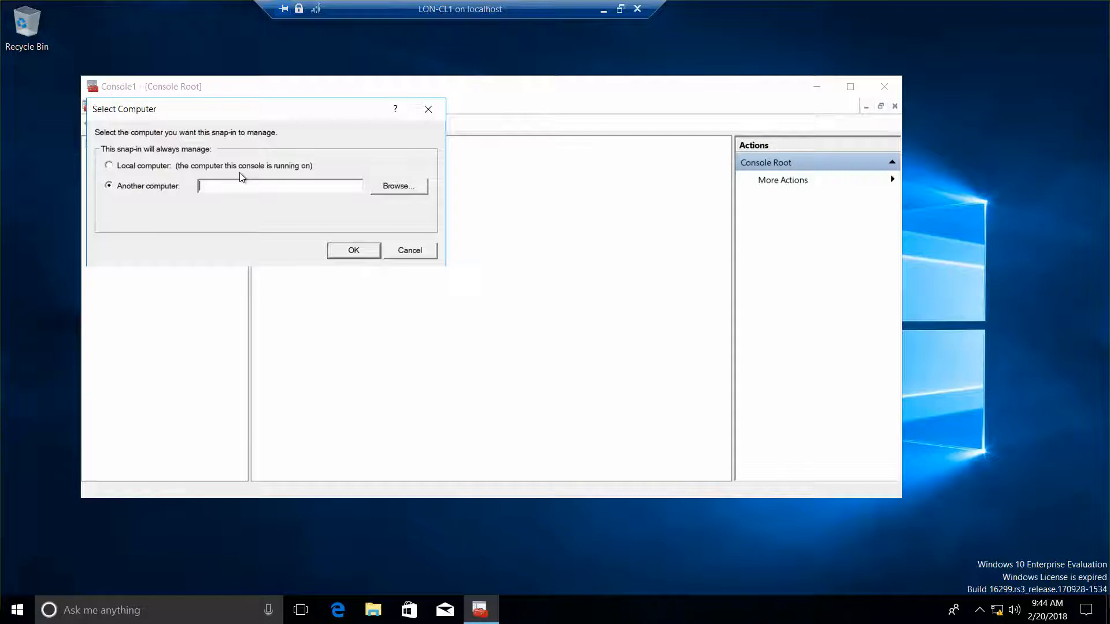
type("LON-cl2")
key("BackSpace")
key("BackSpace")
key("BackSpace")
type("CL2")
left_click(352, 251)
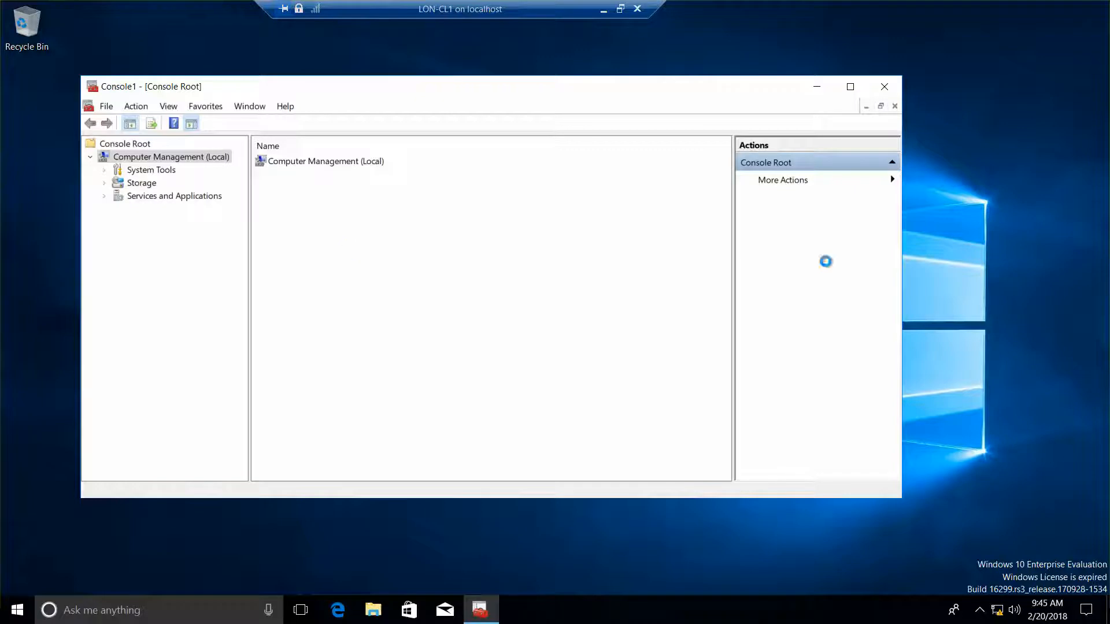
left_click(885, 87)
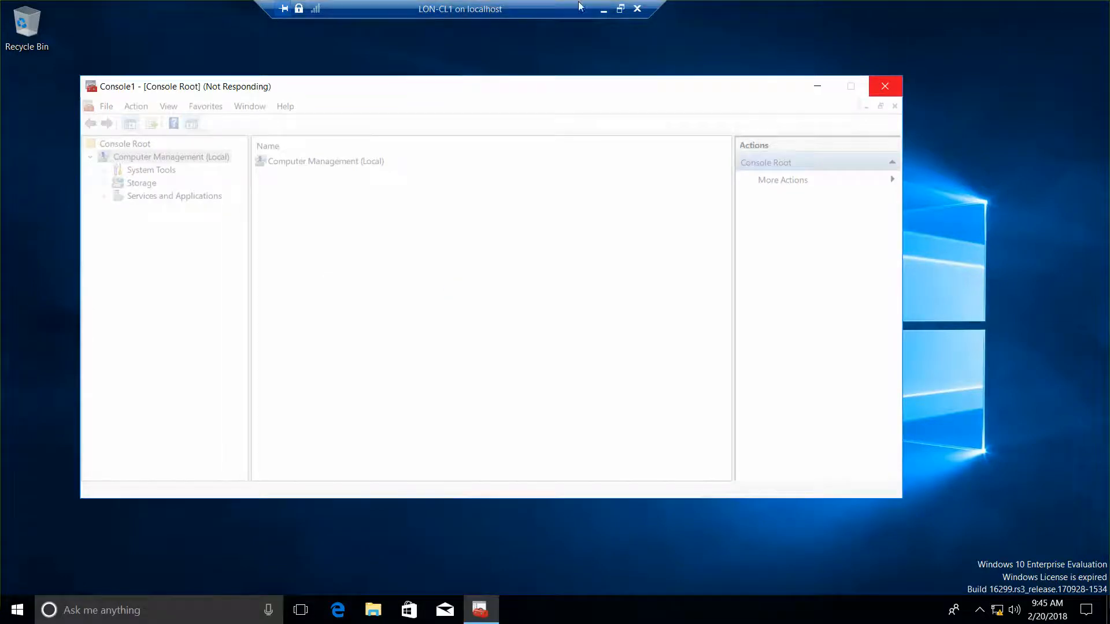
left_click(604, 12)
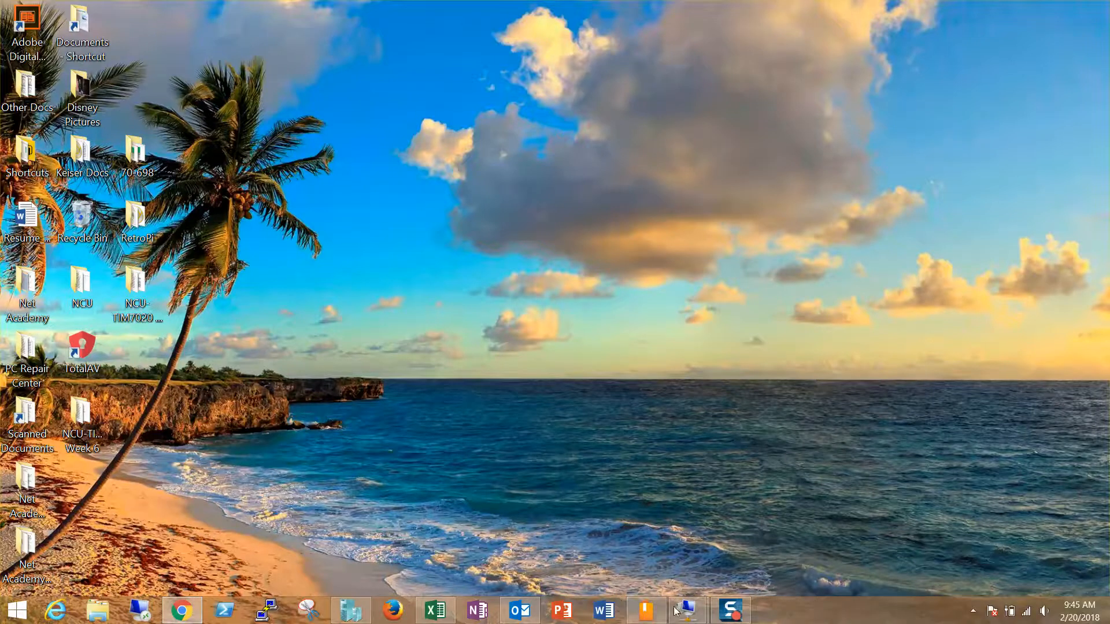
mouse_move(682, 612)
left_click(749, 545)
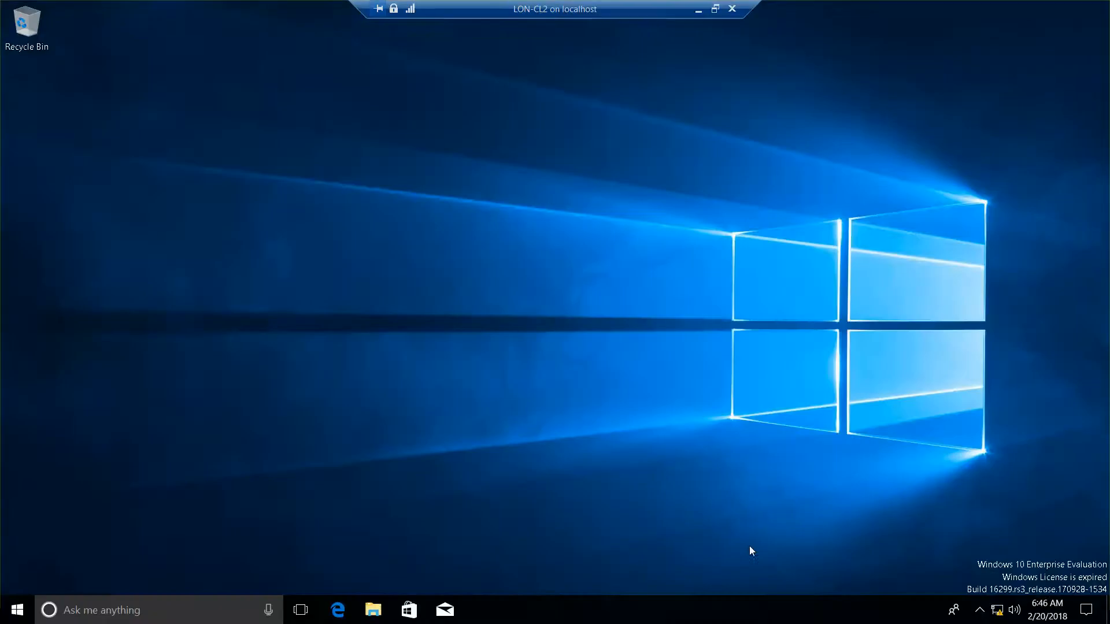
right_click(19, 614)
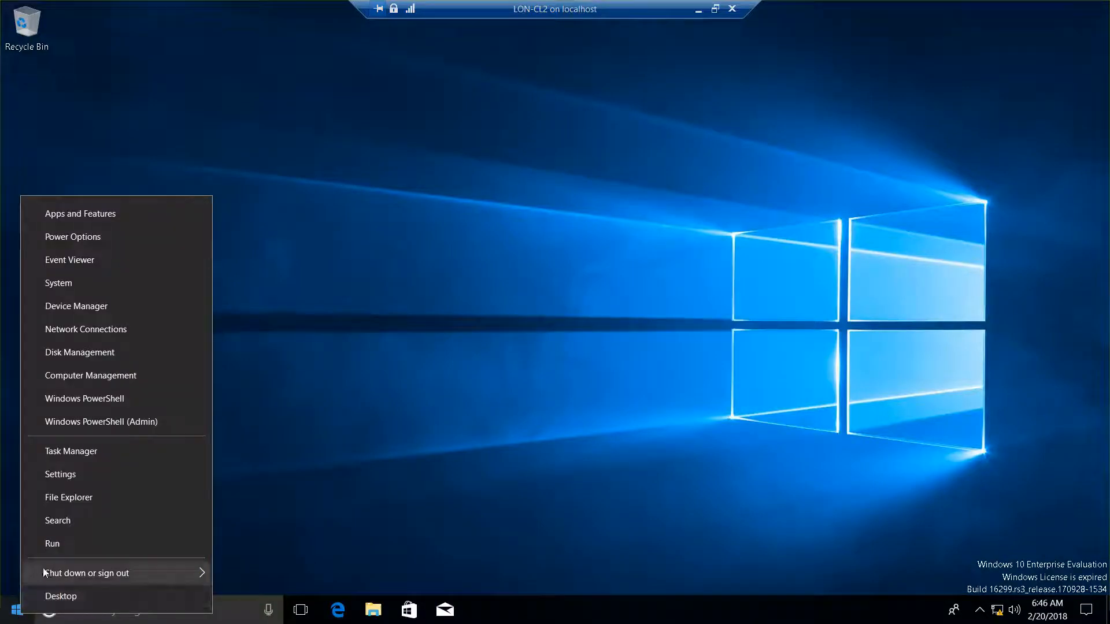
left_click(356, 406)
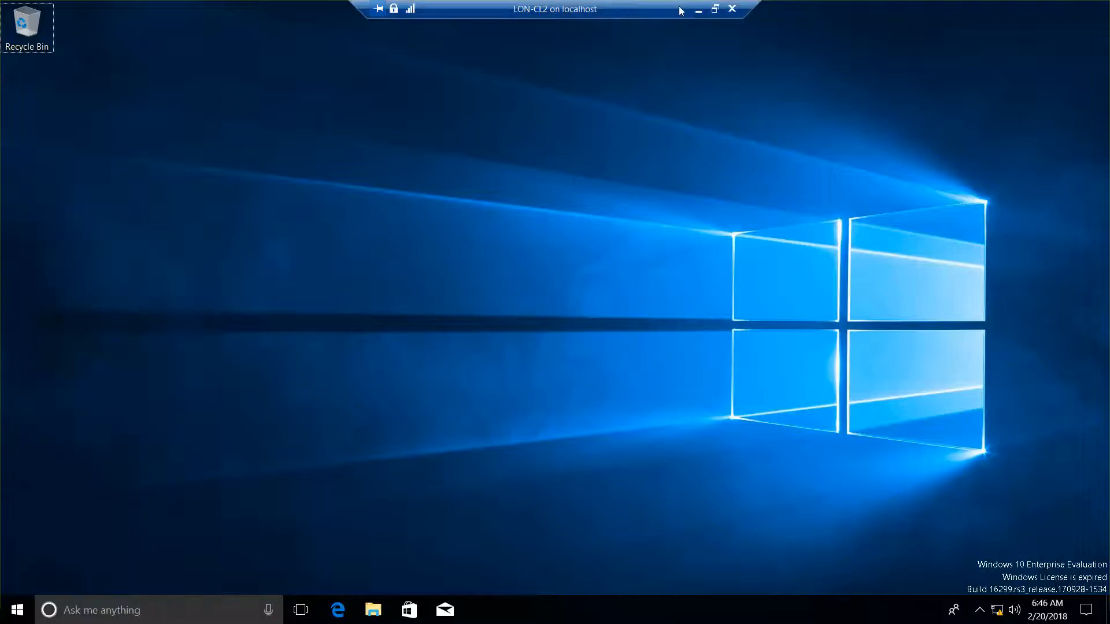
left_click(697, 10)
mouse_move(691, 621)
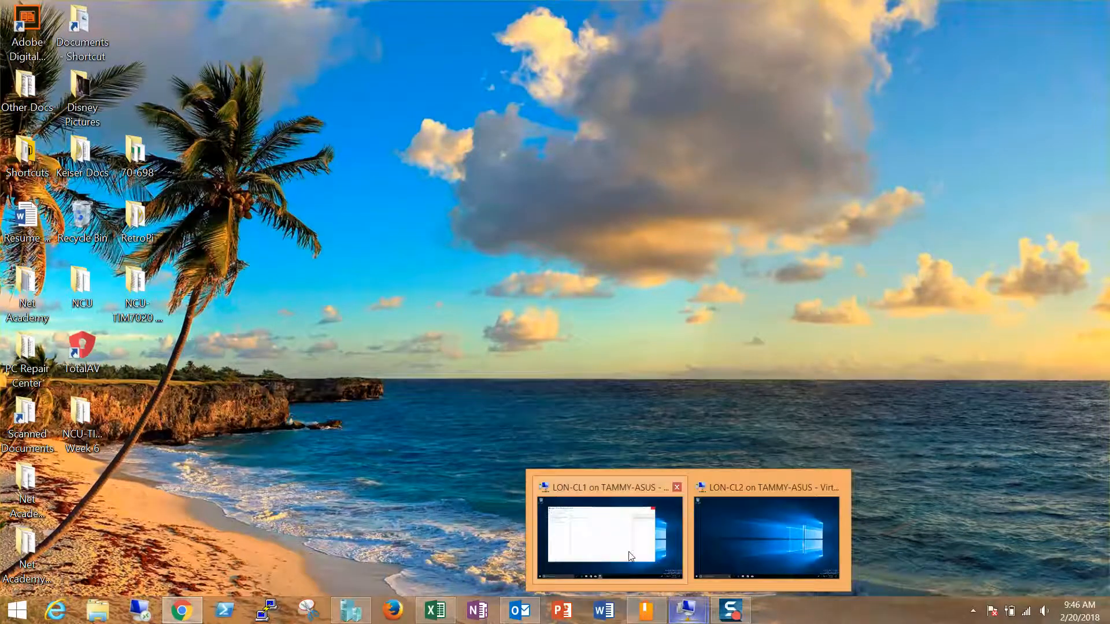
left_click(609, 538)
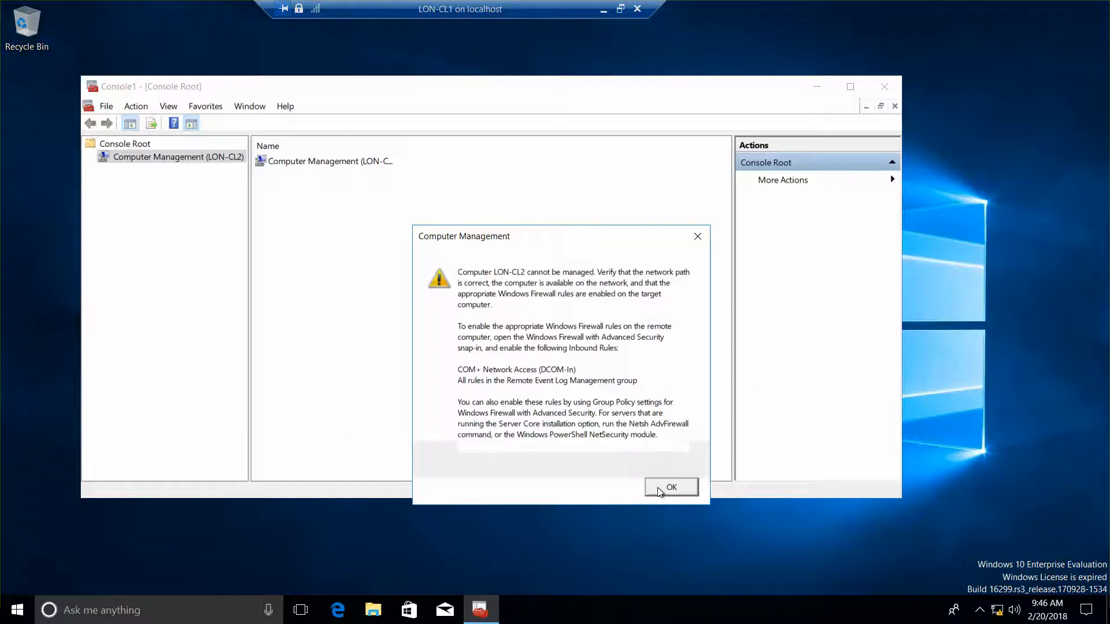
Step: Dismiss the Computer Management warning on LON-CL1 and switch to the LON-CL2 virtual machine
left_click(674, 489)
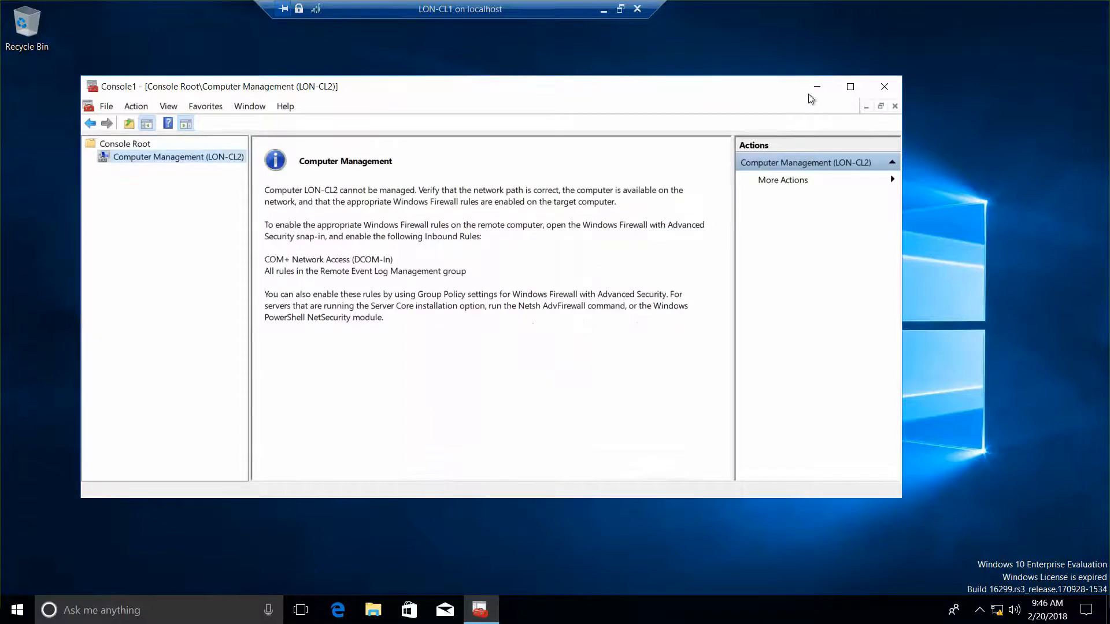
left_click(604, 11)
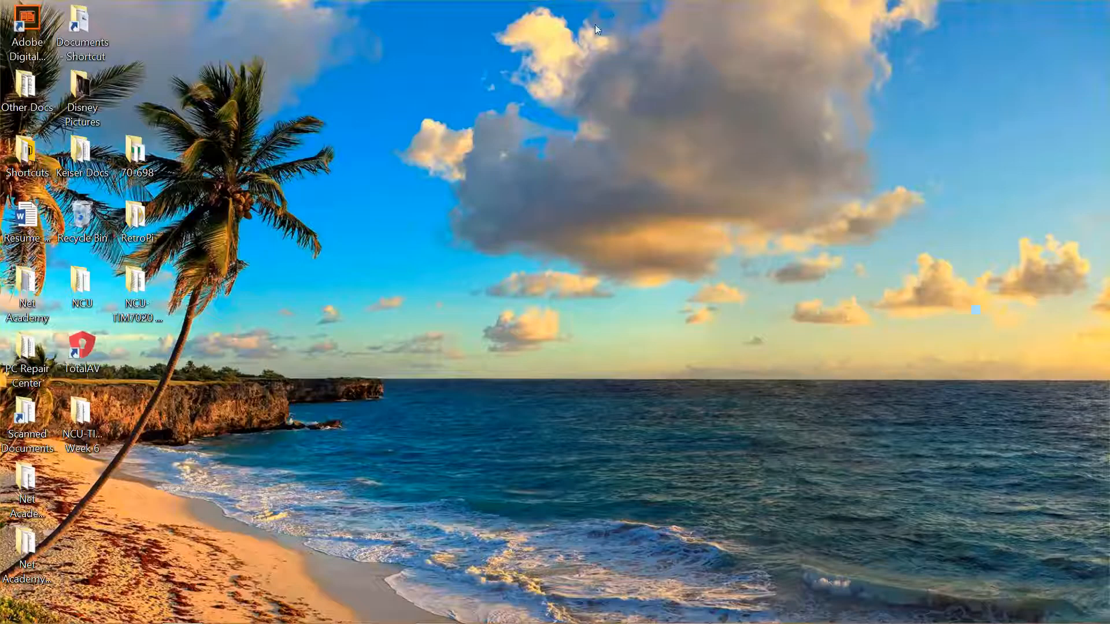
mouse_move(686, 609)
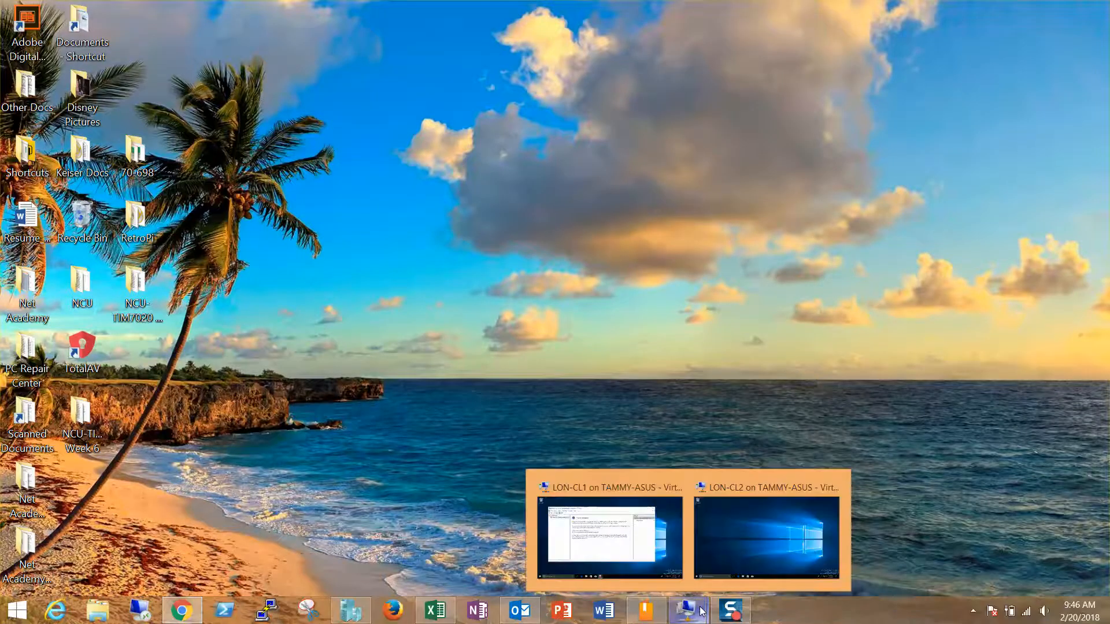
left_click(765, 544)
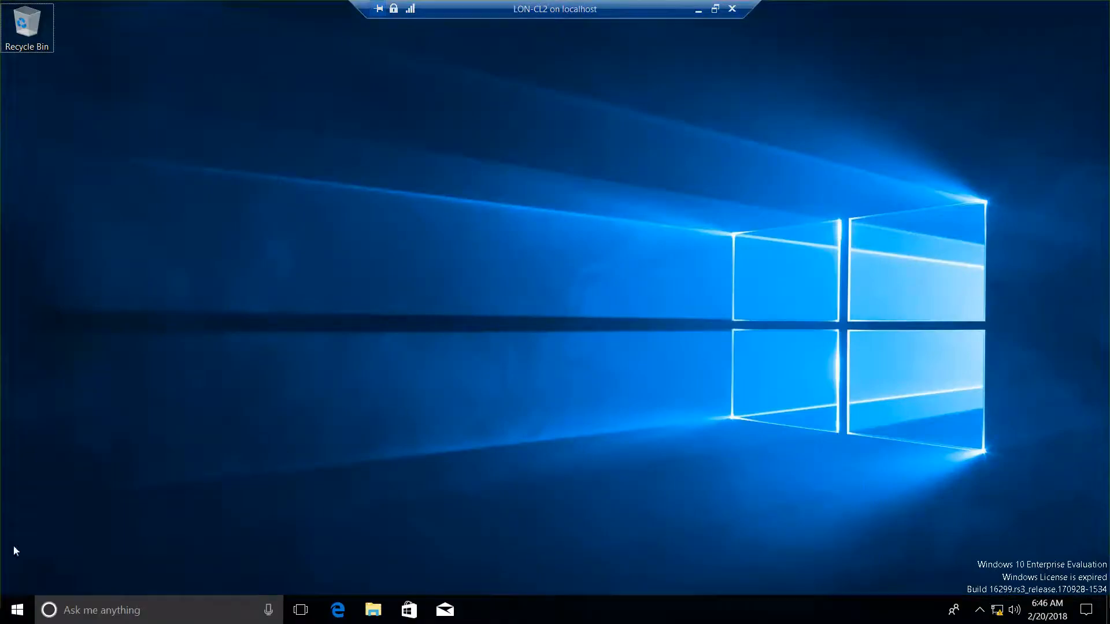
Step: Search LON-CL2 for "control" and open Control Panel
right_click(17, 608)
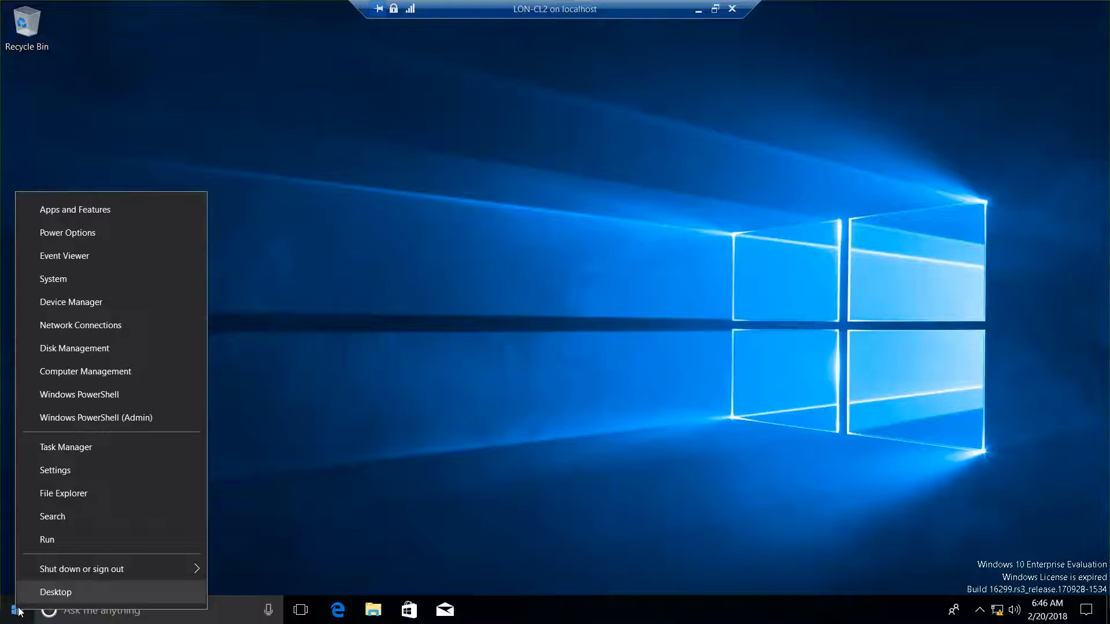
left_click(65, 517)
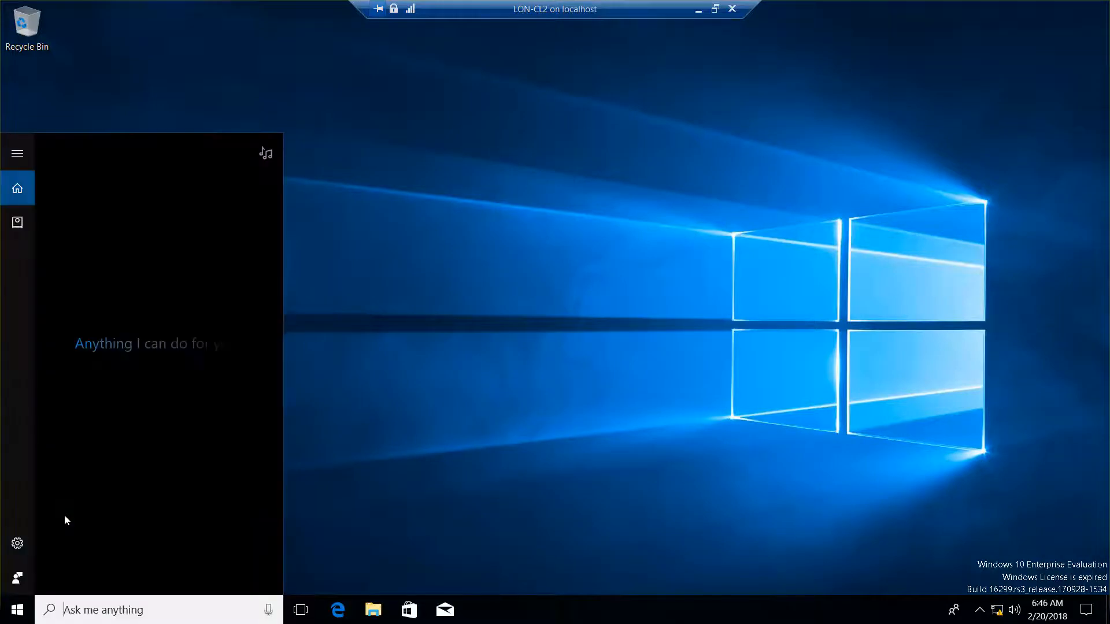
type("c")
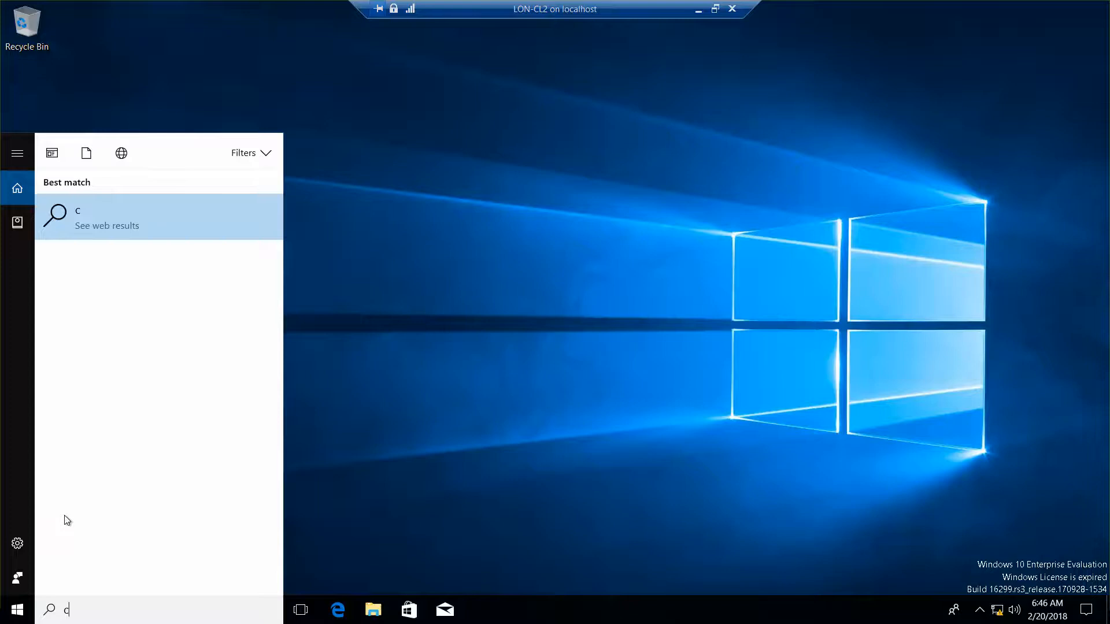
type("on")
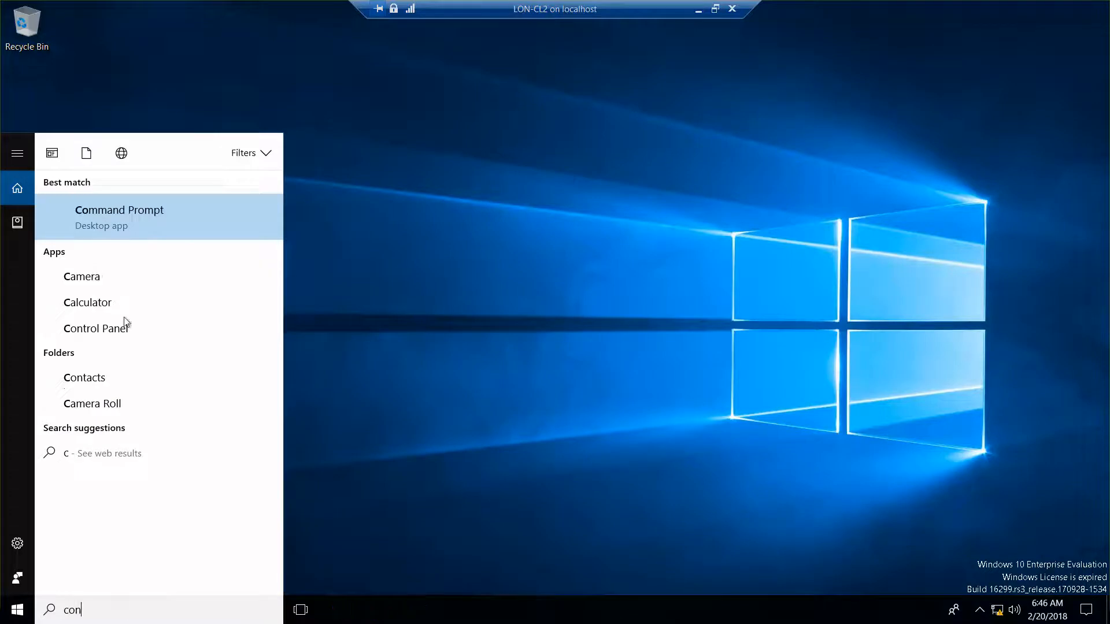
type("trol")
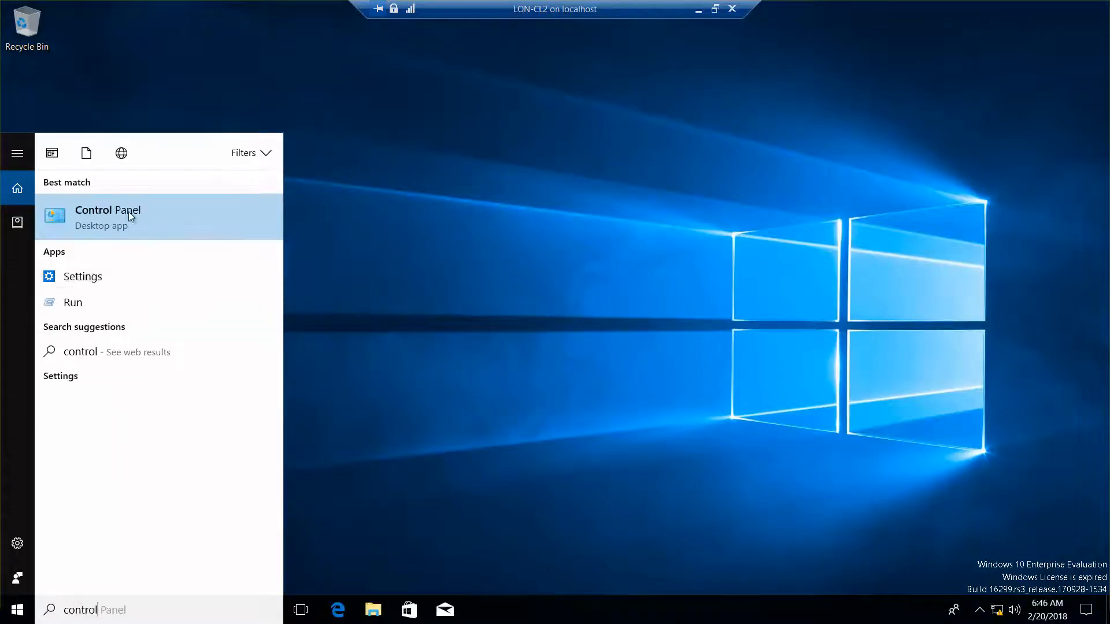
left_click(128, 211)
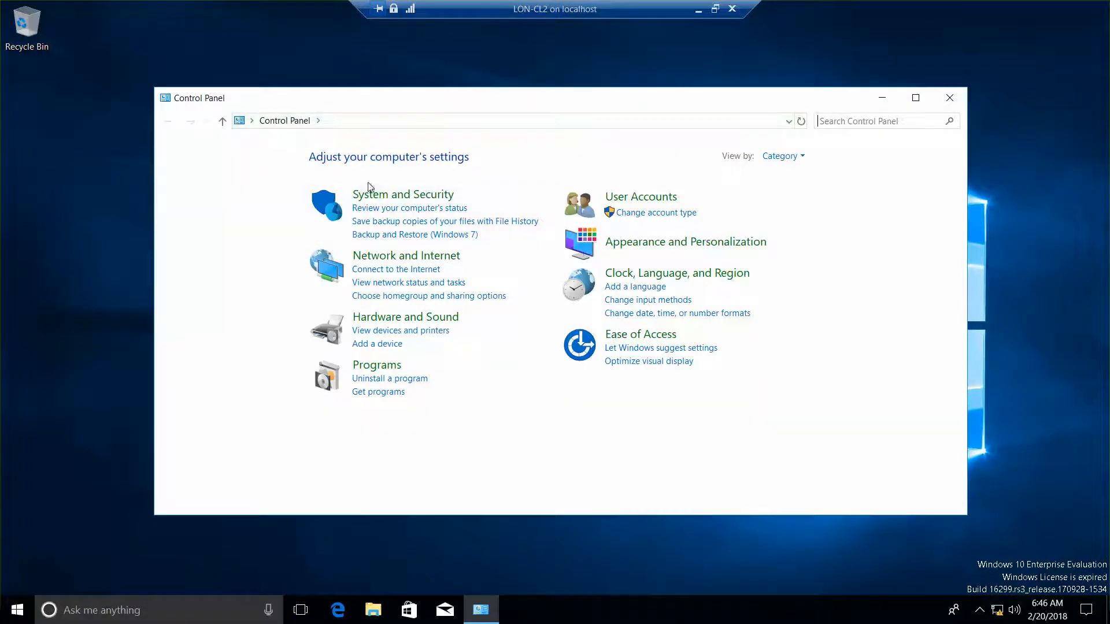
Step: Turn off Windows Defender Firewall for the domain network on LON-CL2 and close Control Panel
left_click(386, 196)
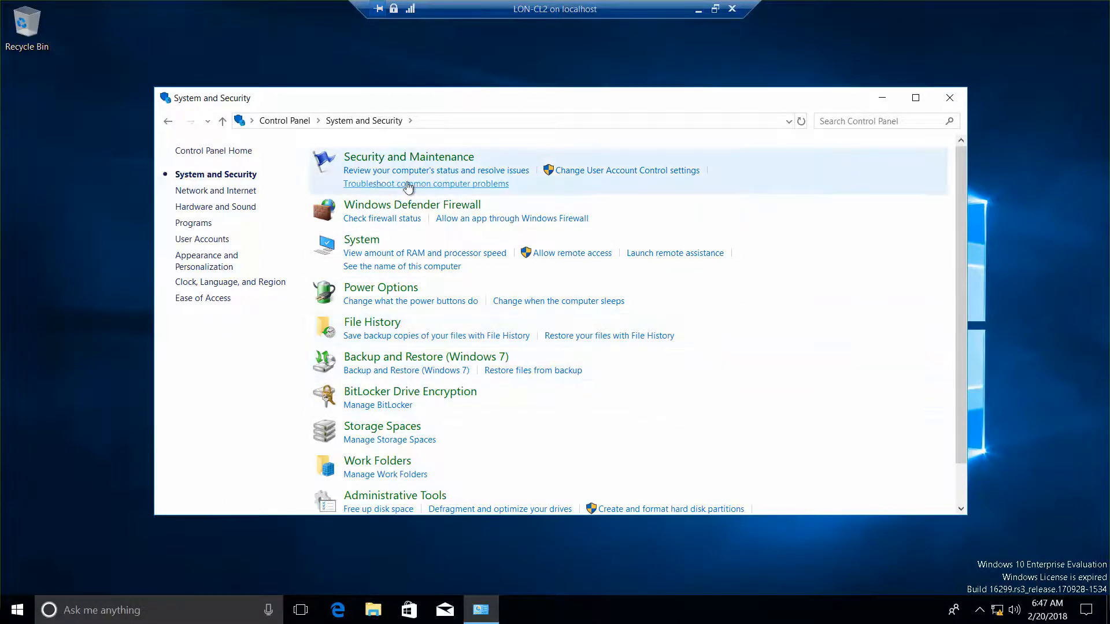
left_click(377, 212)
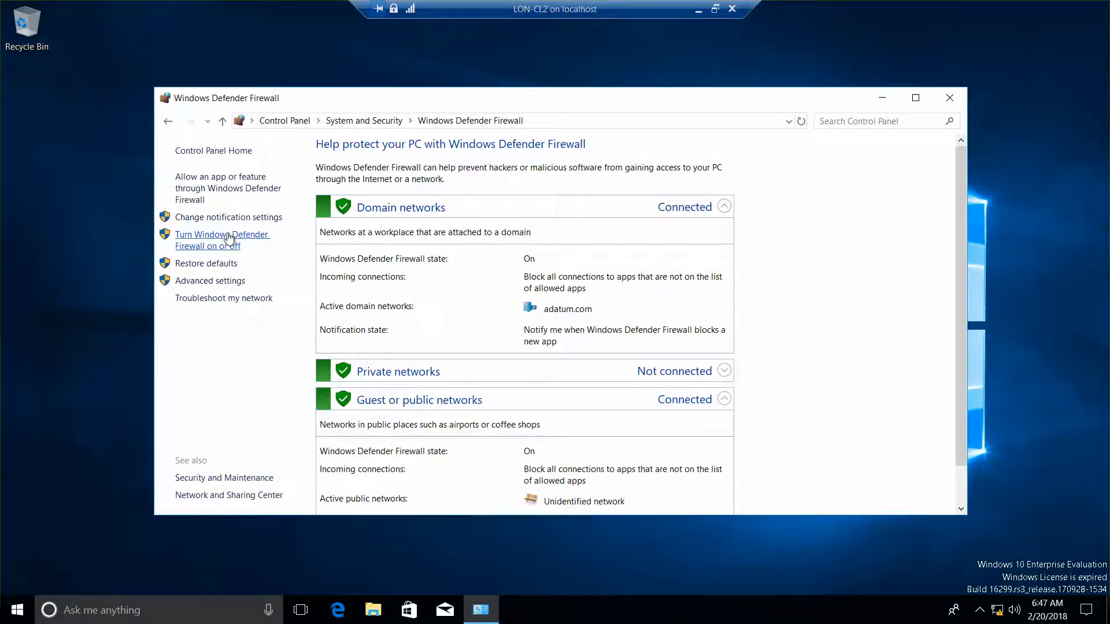
left_click(223, 247)
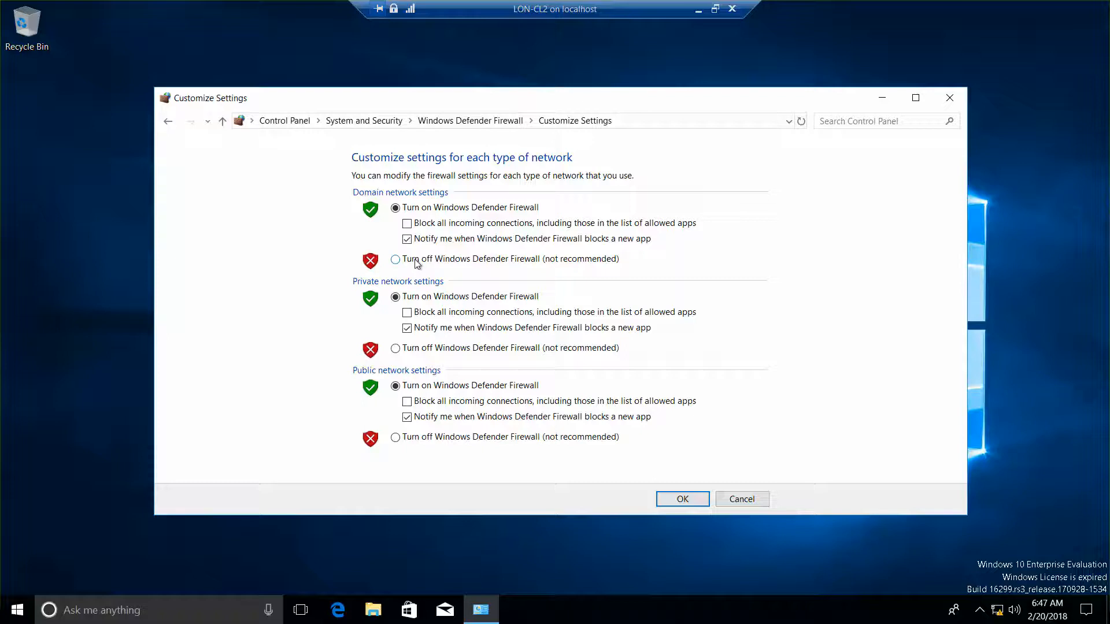
left_click(403, 263)
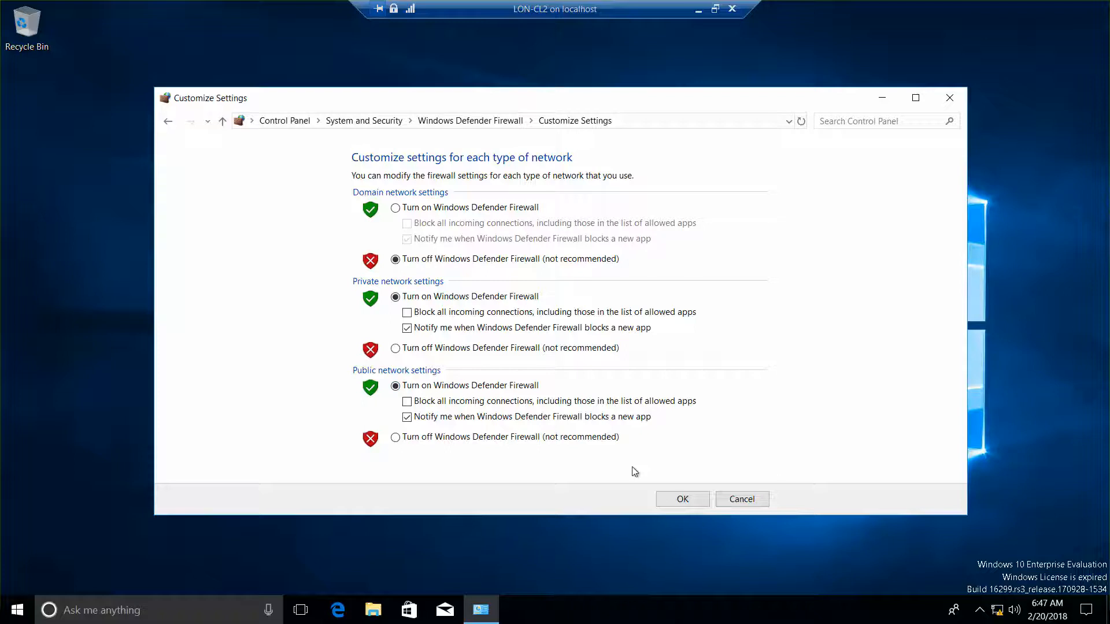
left_click(683, 500)
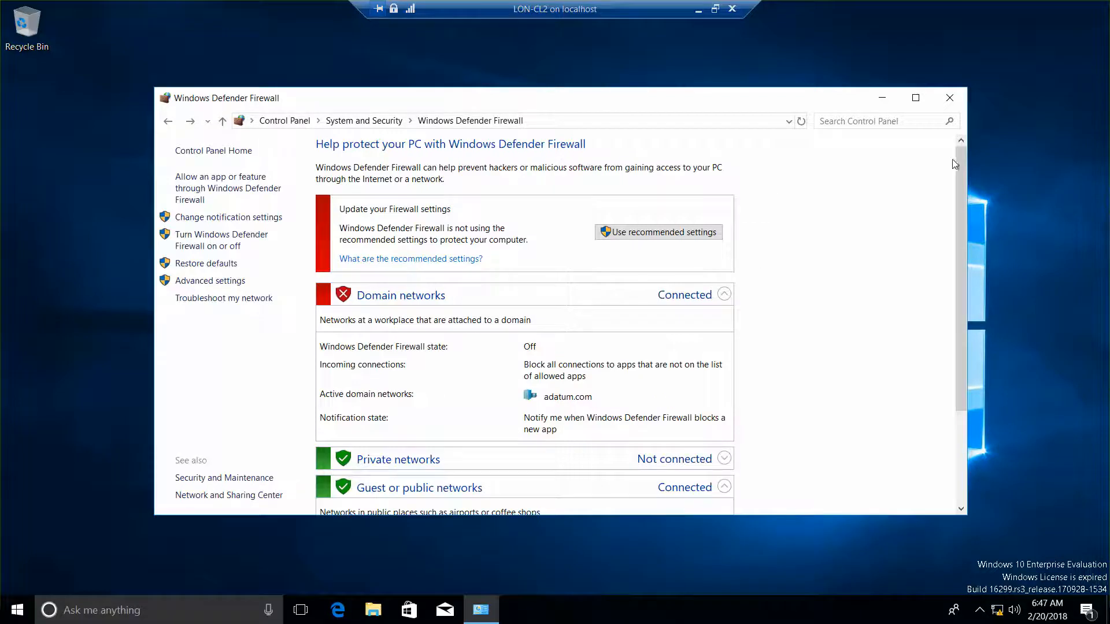
left_click(949, 100)
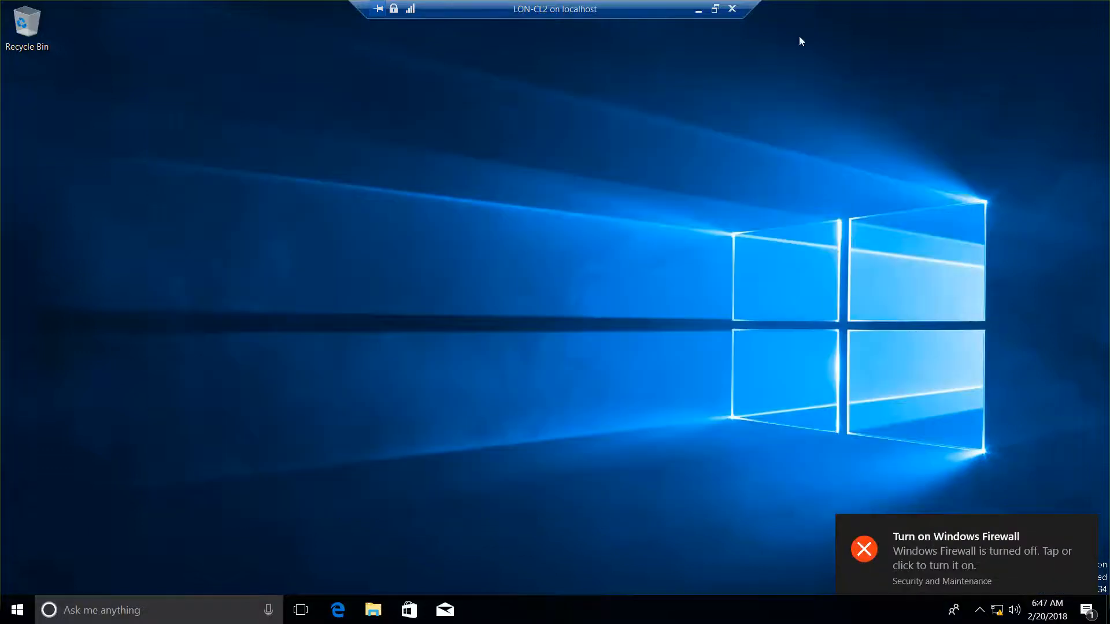
Step: Minimize the LON-CL2 virtual machine and switch back to the console on LON-CL1
left_click(698, 11)
mouse_move(658, 621)
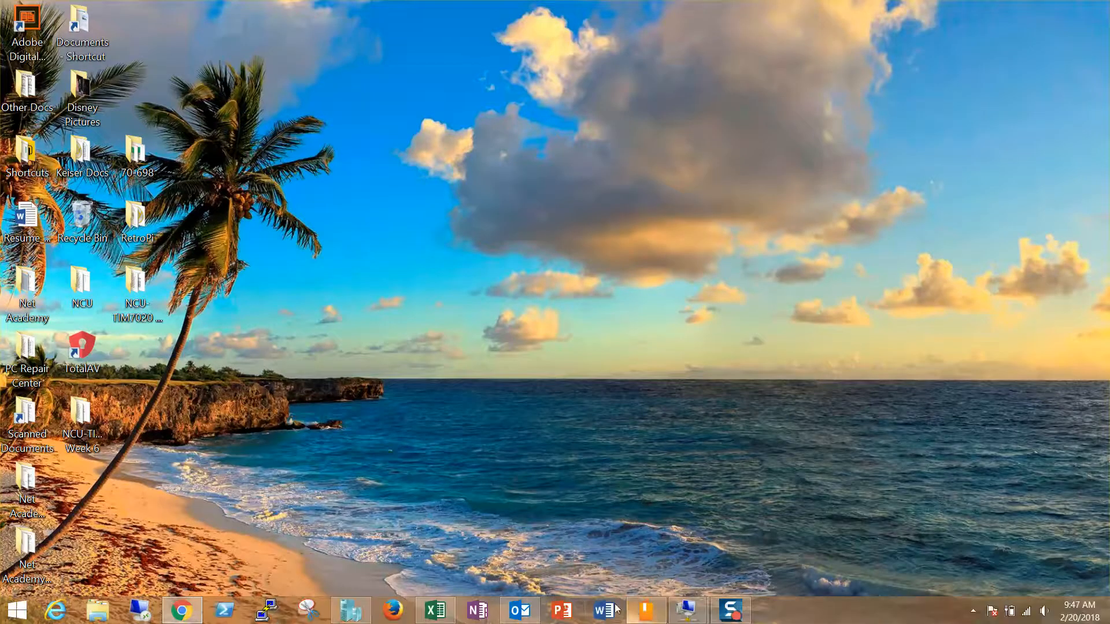
mouse_move(695, 616)
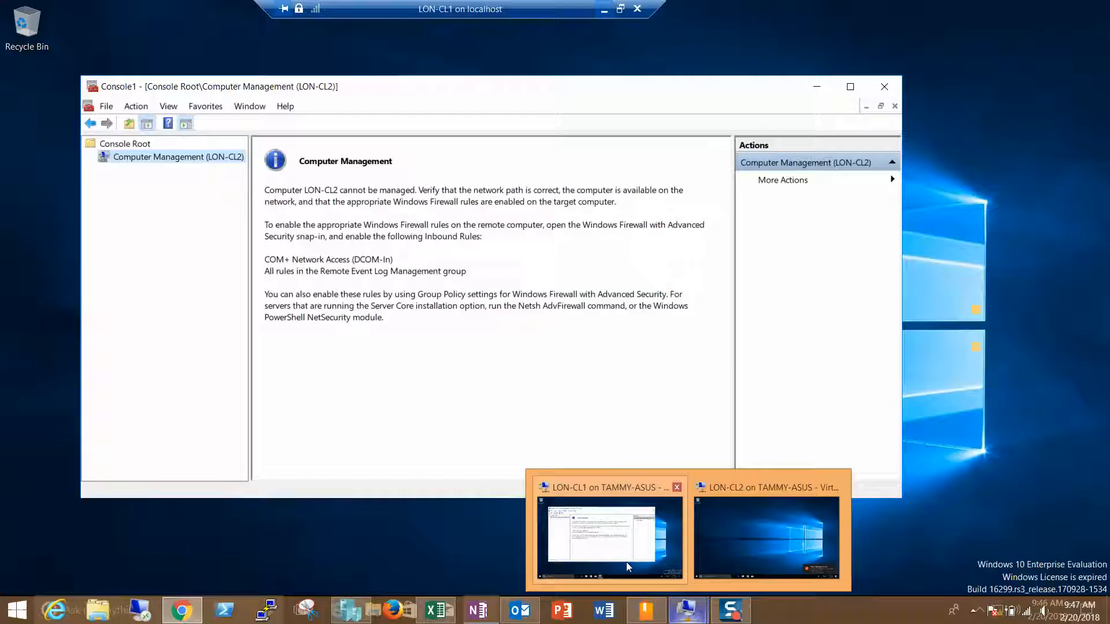
left_click(625, 561)
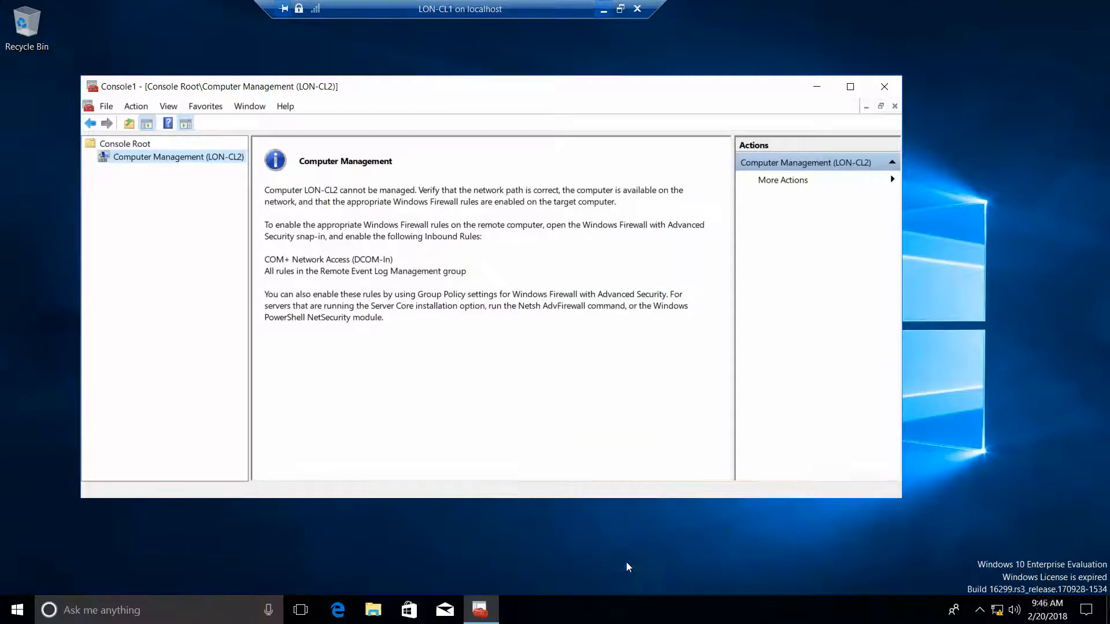
Step: Try to connect the Computer Management snap-in to another computer named LON-DC2
right_click(178, 157)
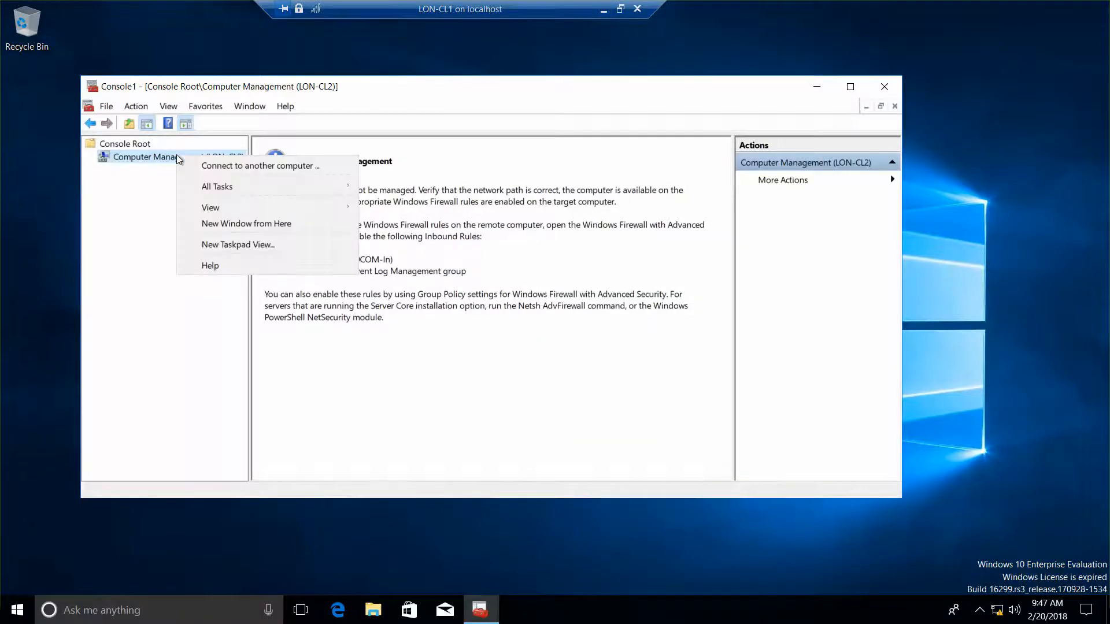
left_click(230, 163)
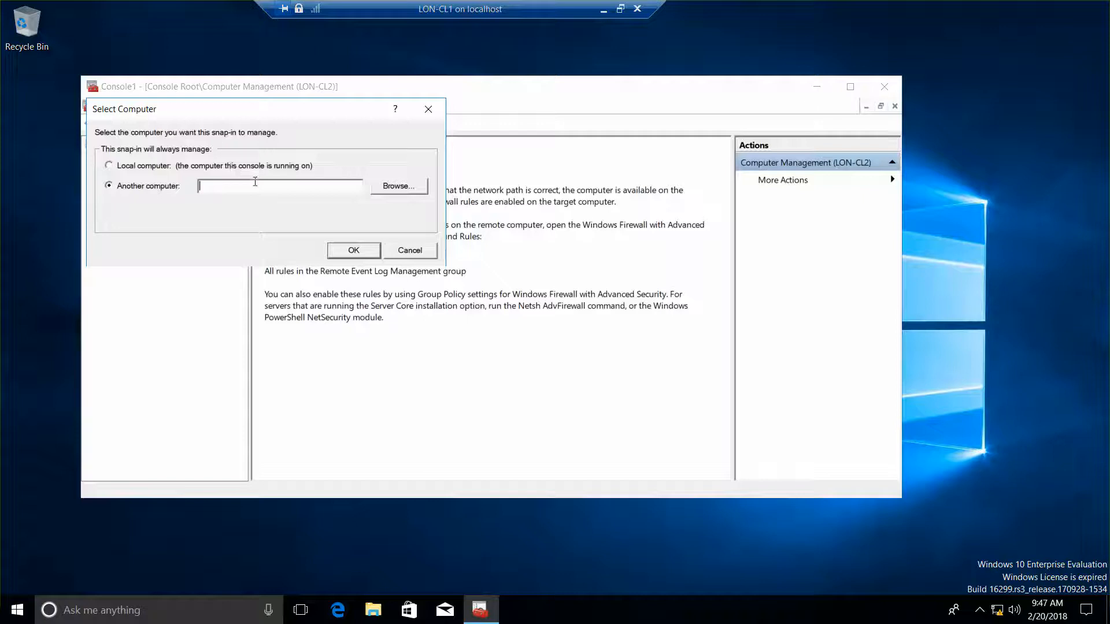
type("LON-DC2")
left_click(354, 250)
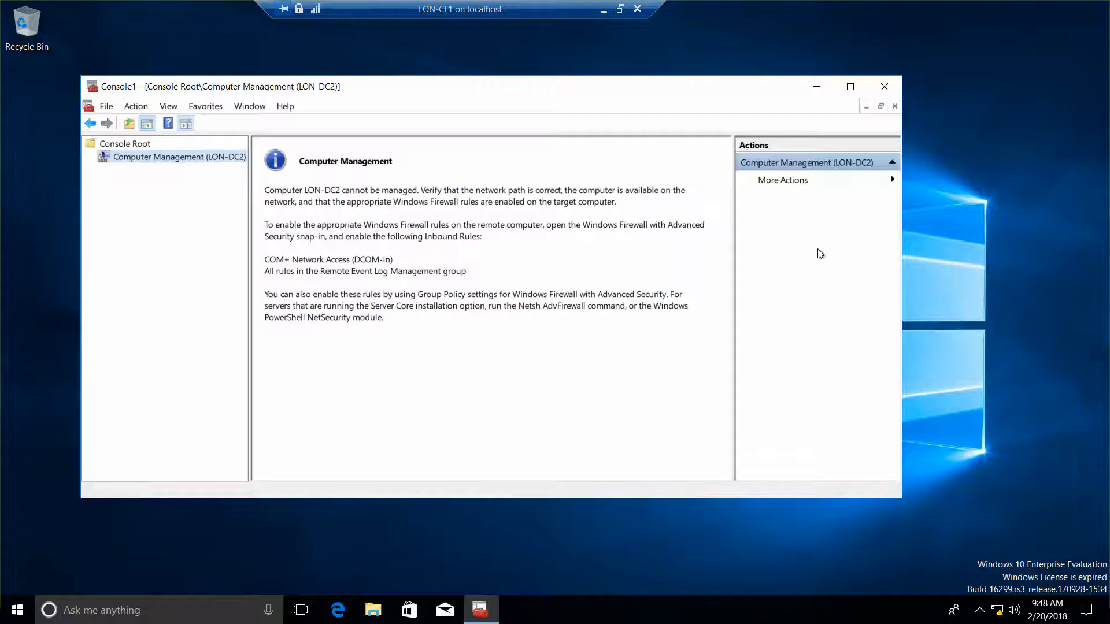
Step: Connect the Computer Management snap-in to the other computer LON-CL2
right_click(190, 162)
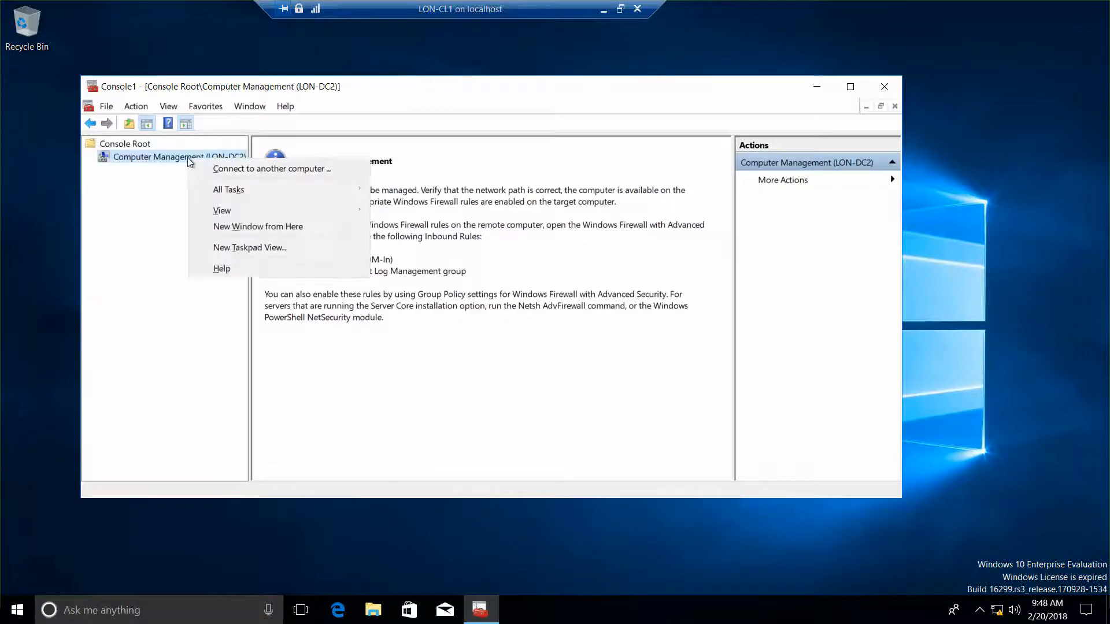
left_click(222, 168)
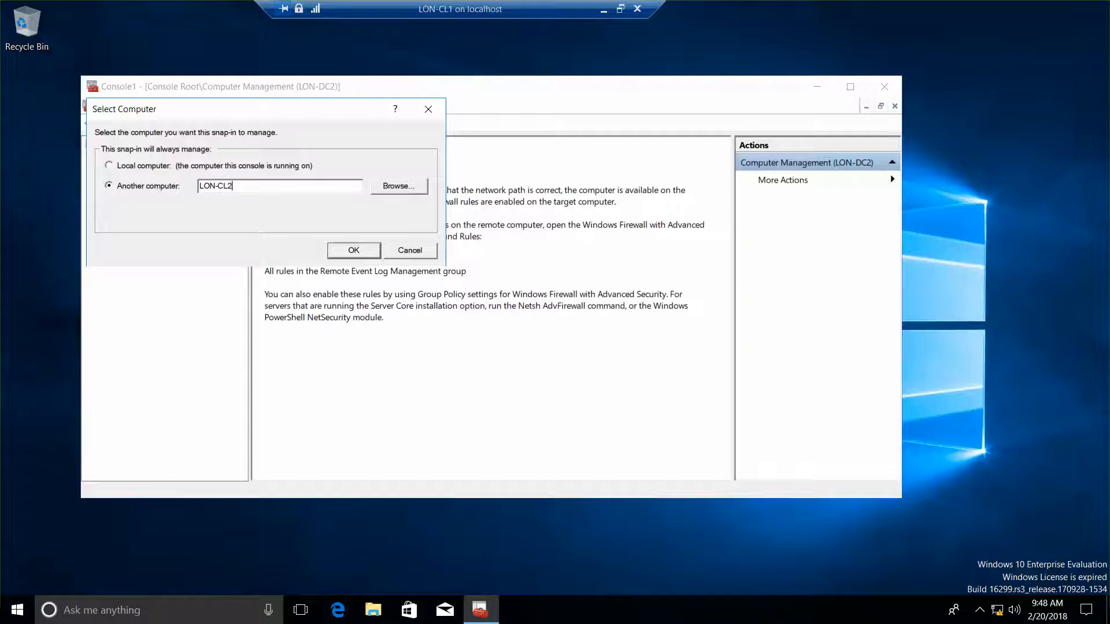
left_click(354, 251)
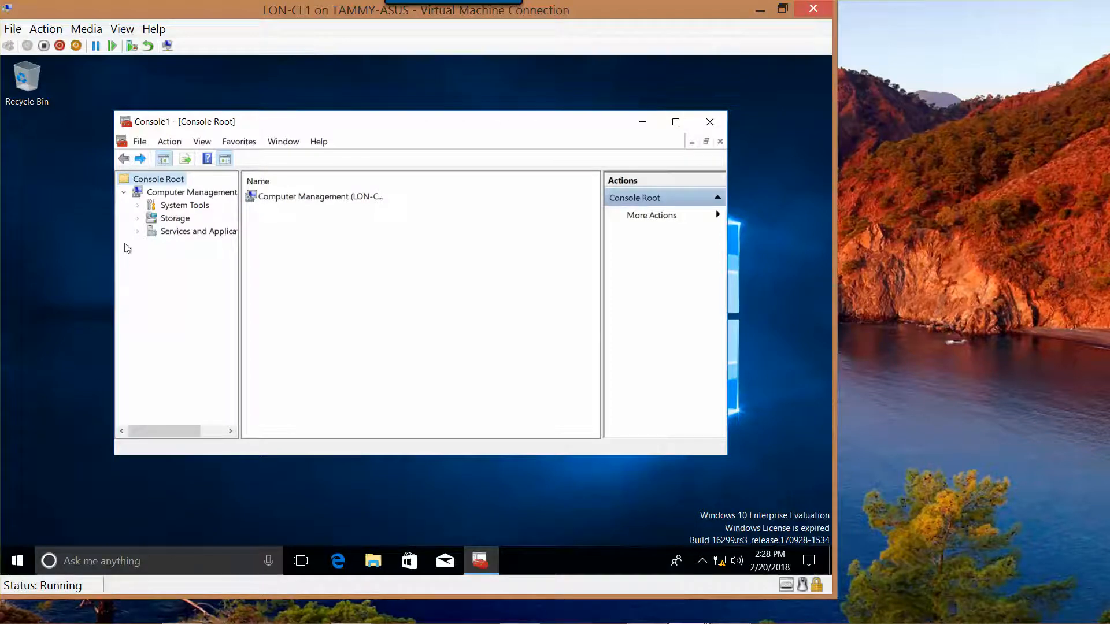
Step: Inspect the fdPHost service and its available actions in Task Manager on LON-CL1, and close Task Manager
right_click(17, 561)
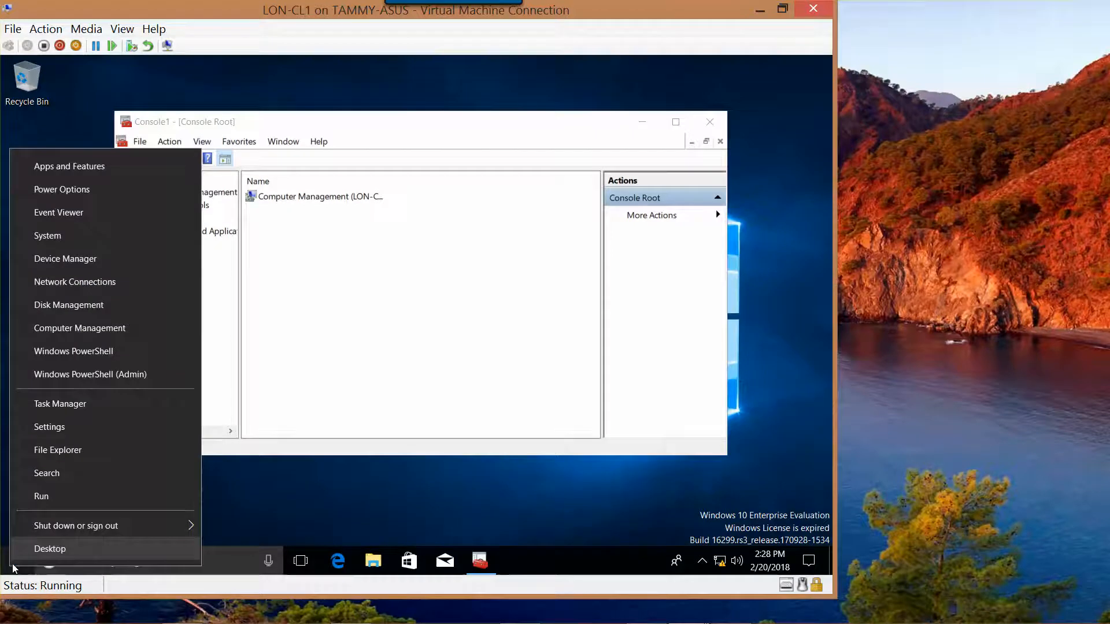
left_click(71, 412)
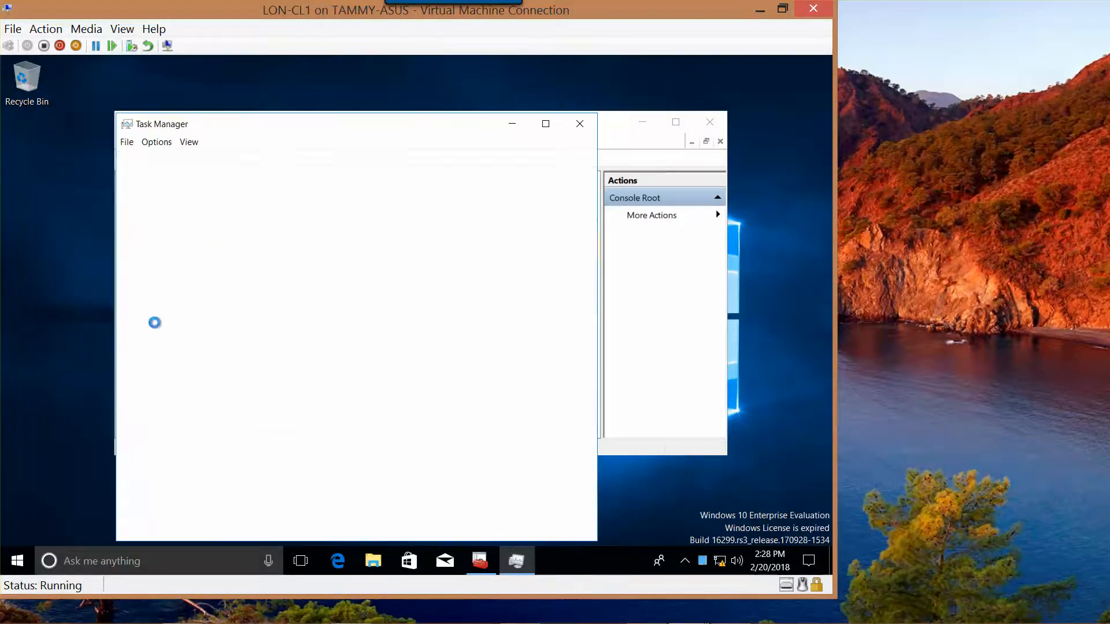
left_click(380, 159)
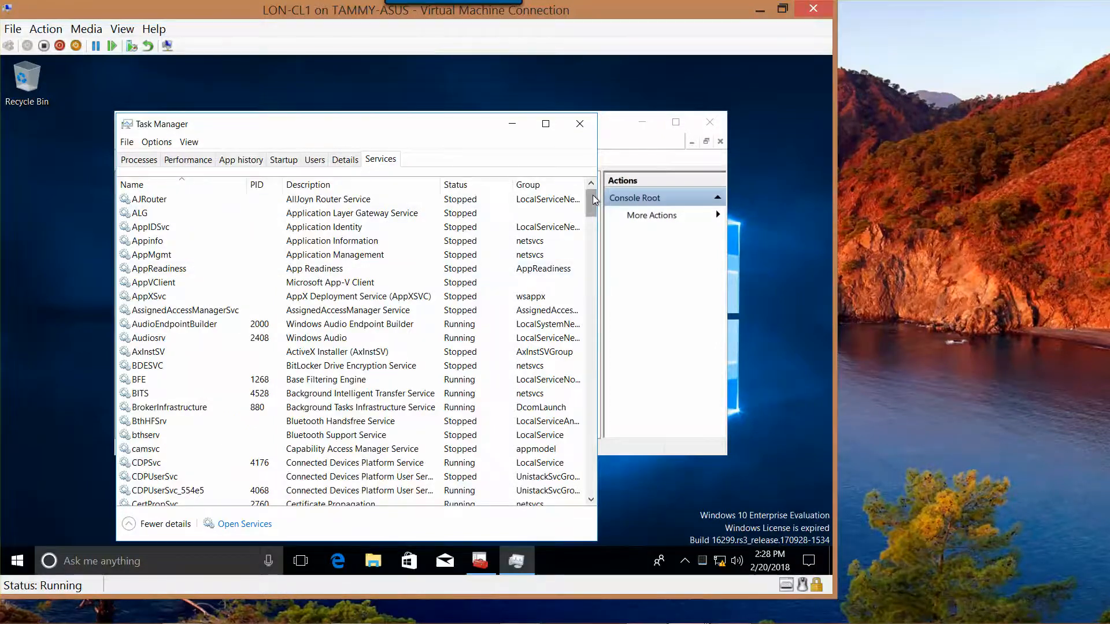
left_click_drag(592, 203, 598, 254)
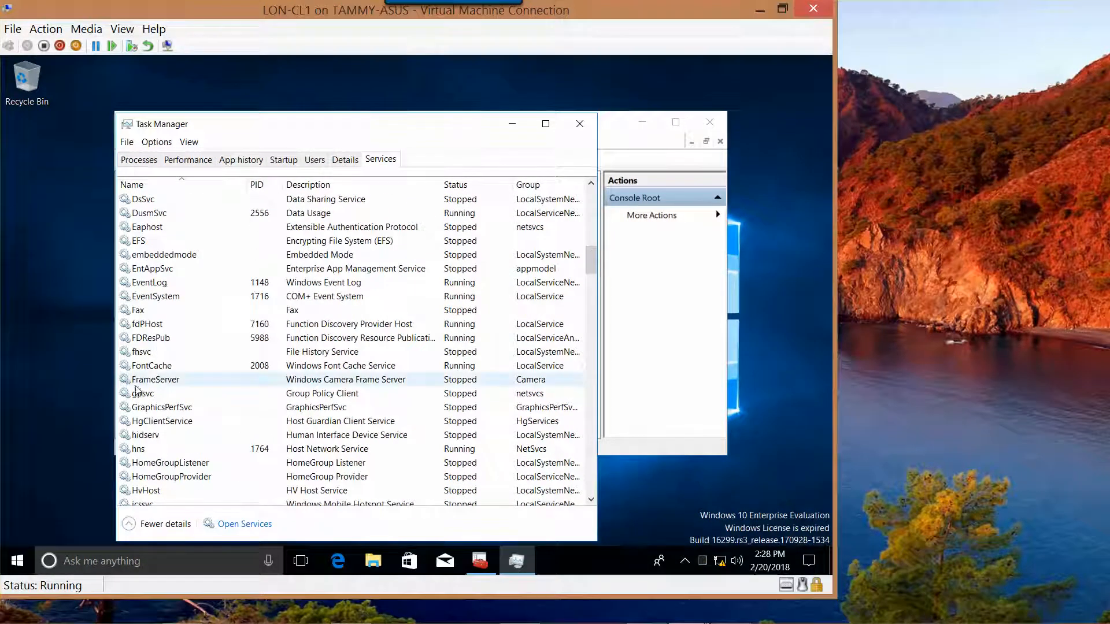
right_click(155, 330)
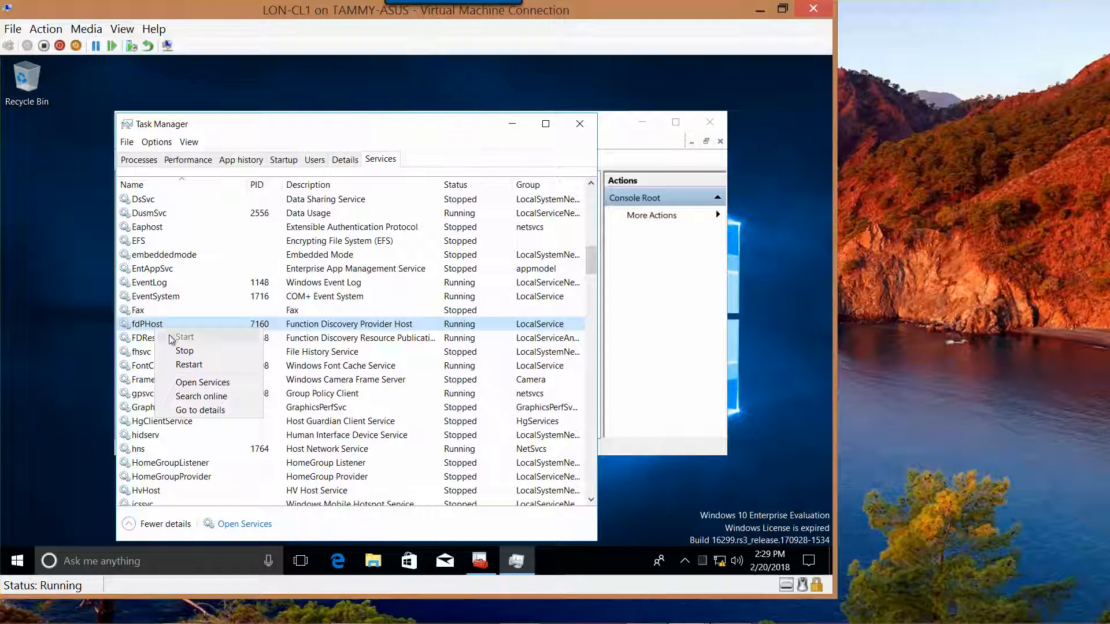
left_click(114, 340)
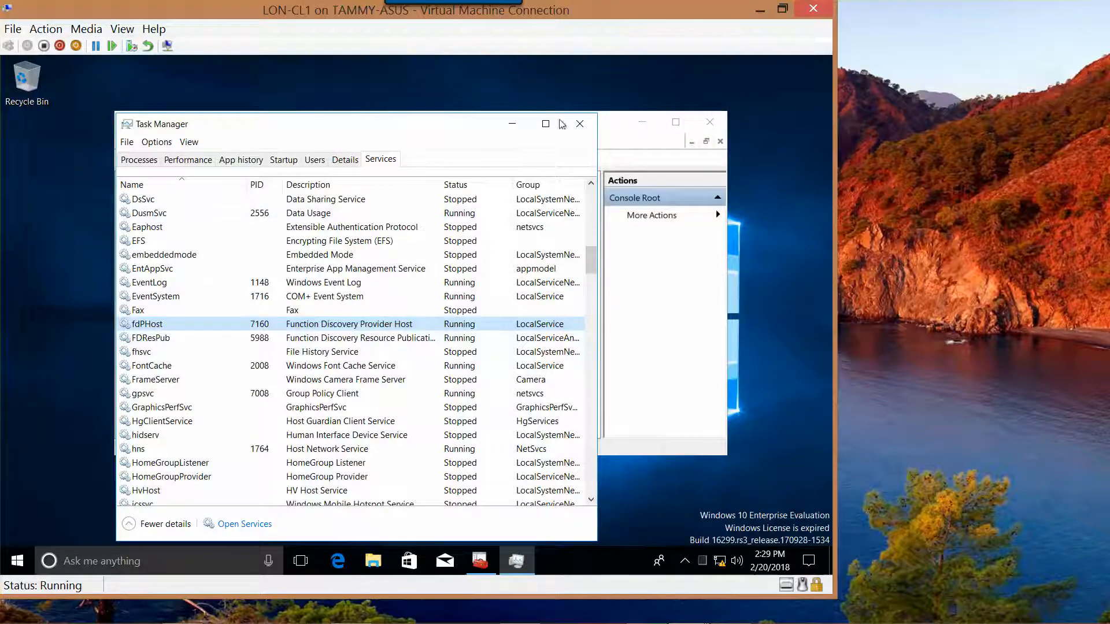
left_click(580, 120)
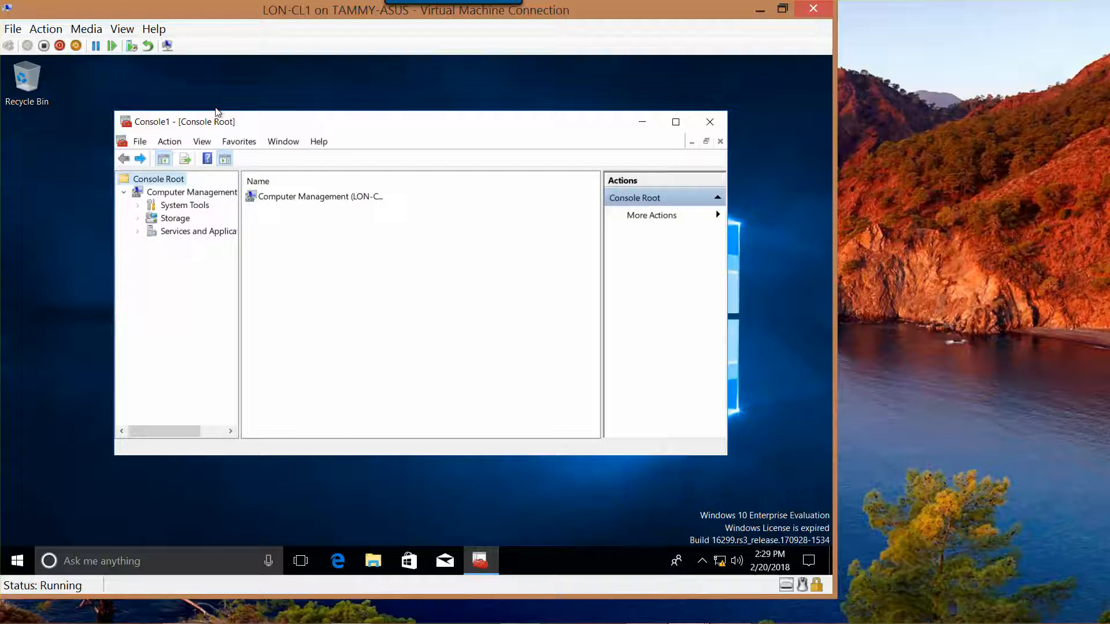
Step: Check which computer the Computer Management node targets and view the node's available actions in the console tree
double_click(194, 193)
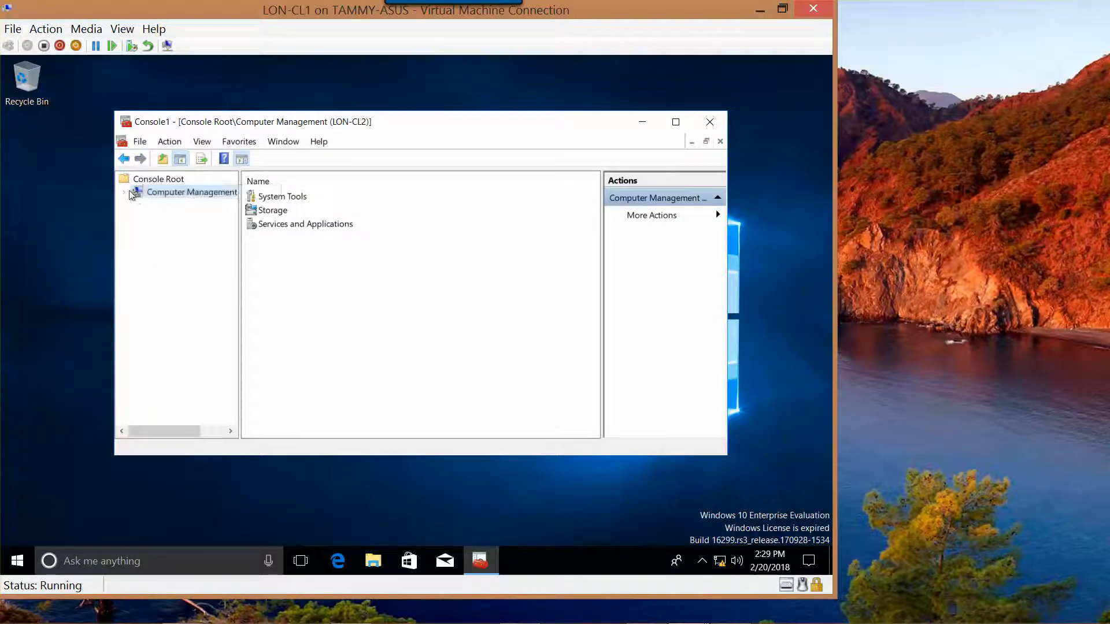
double_click(151, 195)
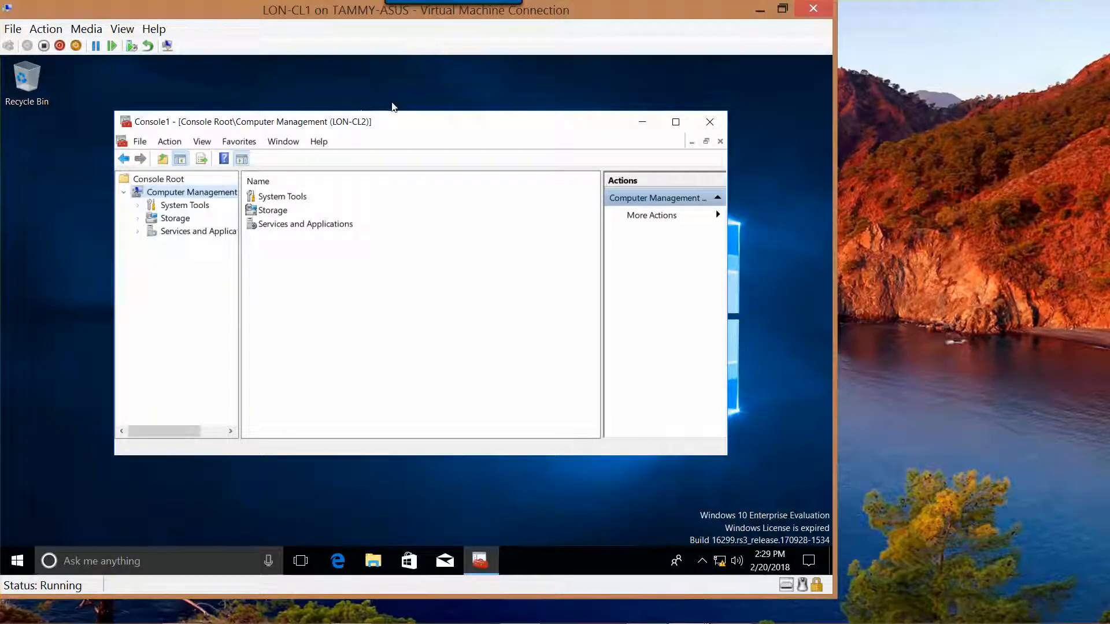
left_click(125, 160)
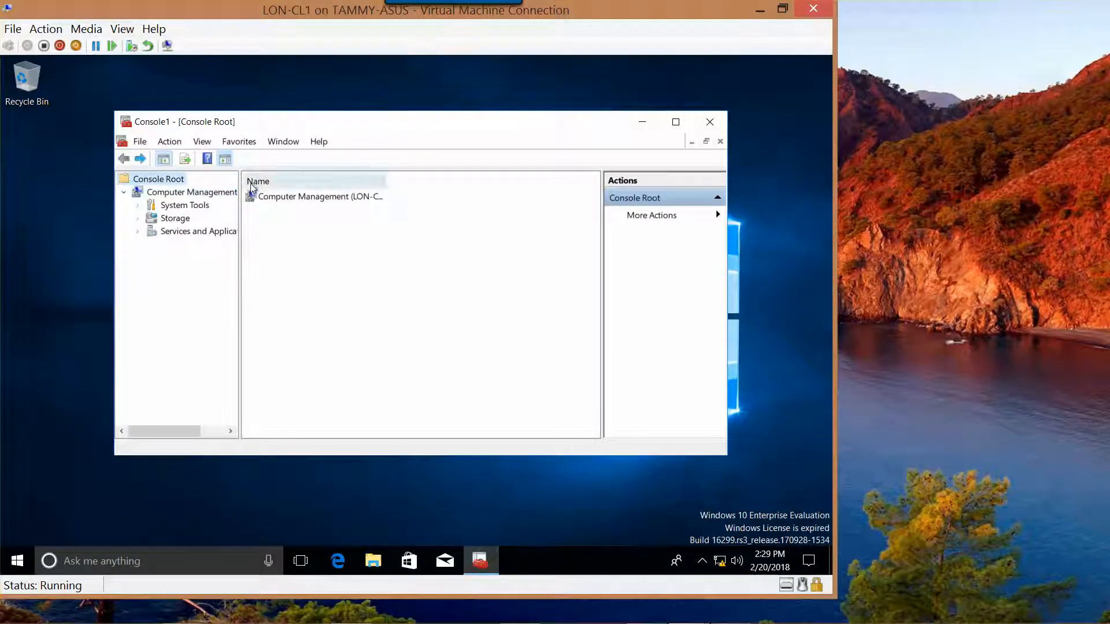
left_click(203, 197)
right_click(203, 196)
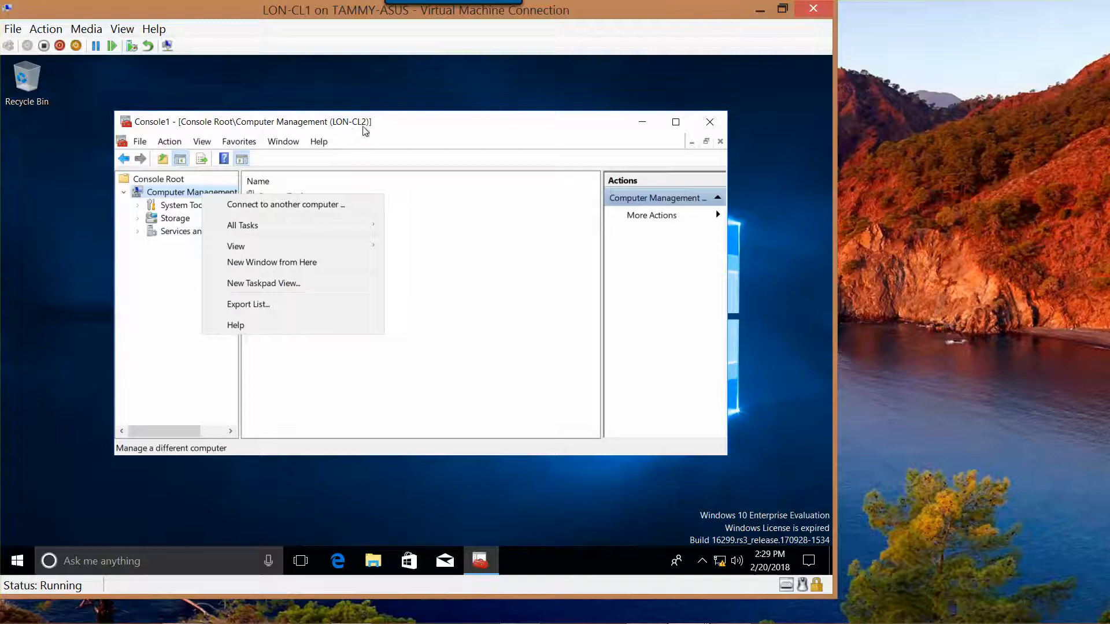
left_click(470, 288)
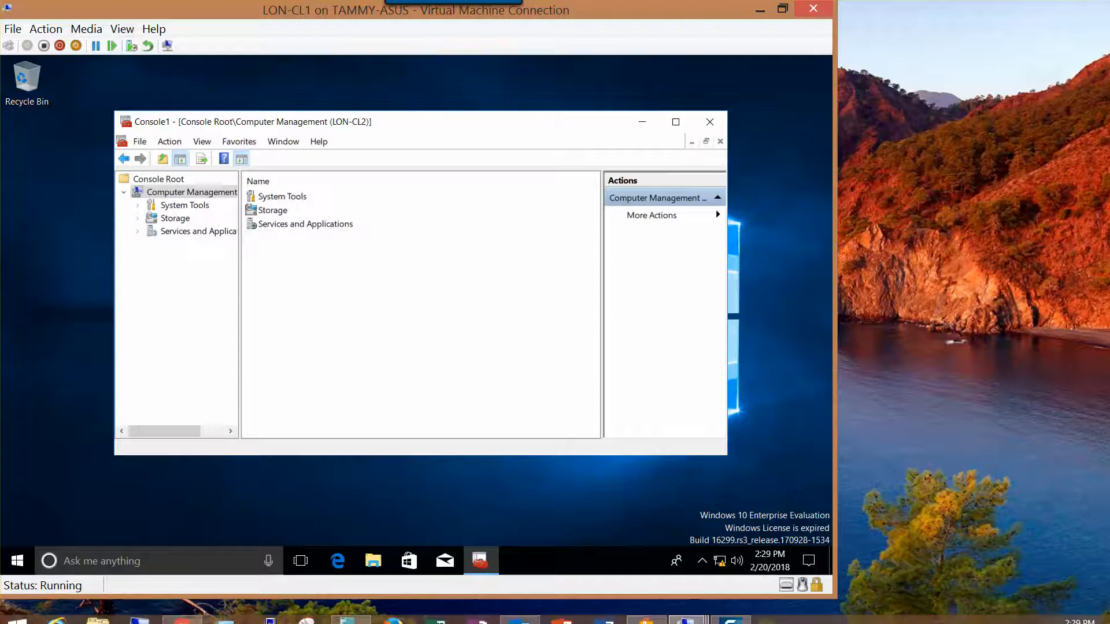
Step: Expand System Tools, Storage, and Services and Applications under Computer Management (LON-CL2), and open Event Viewer
mouse_move(645, 622)
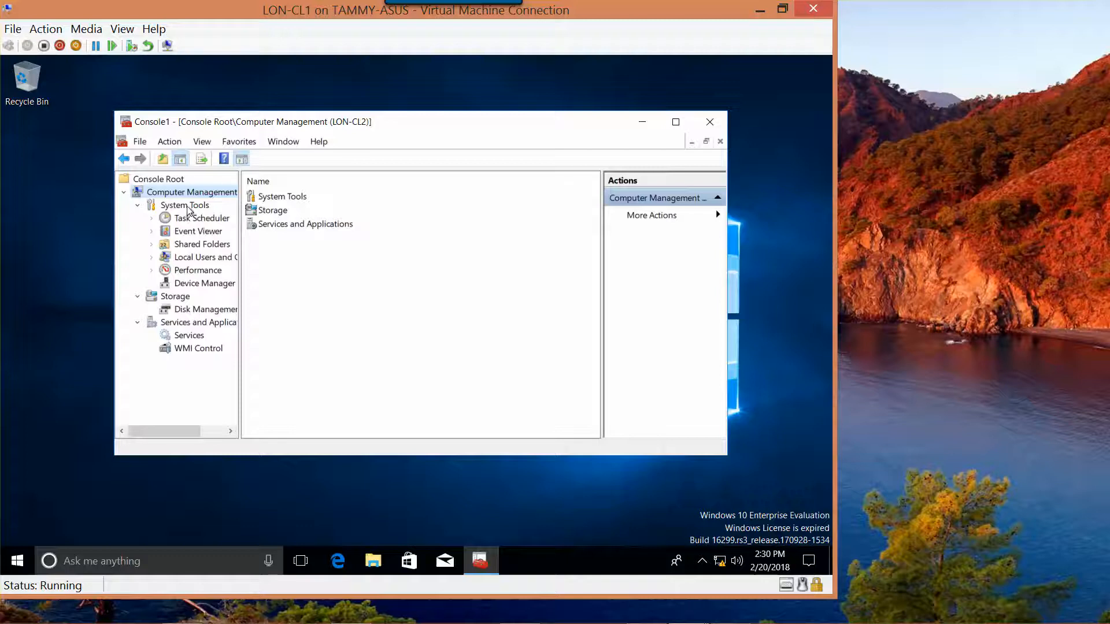
left_click(197, 232)
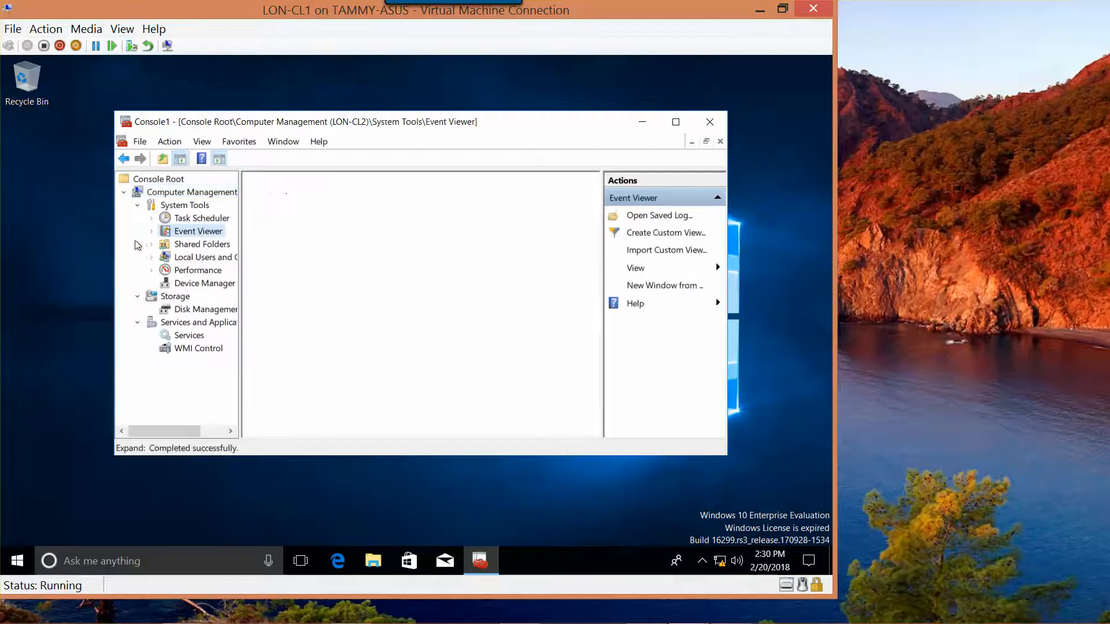
Step: Open the System log under Event Viewer's Windows Logs for LON-CL2, widening the console tree to show the full node names
left_click(152, 232)
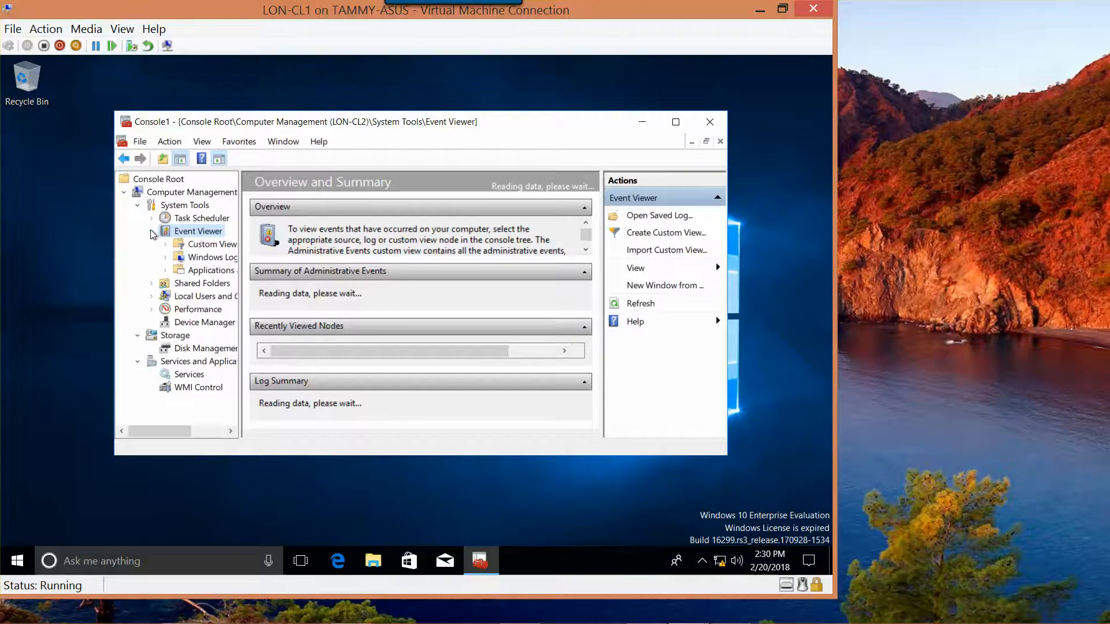
left_click(225, 262)
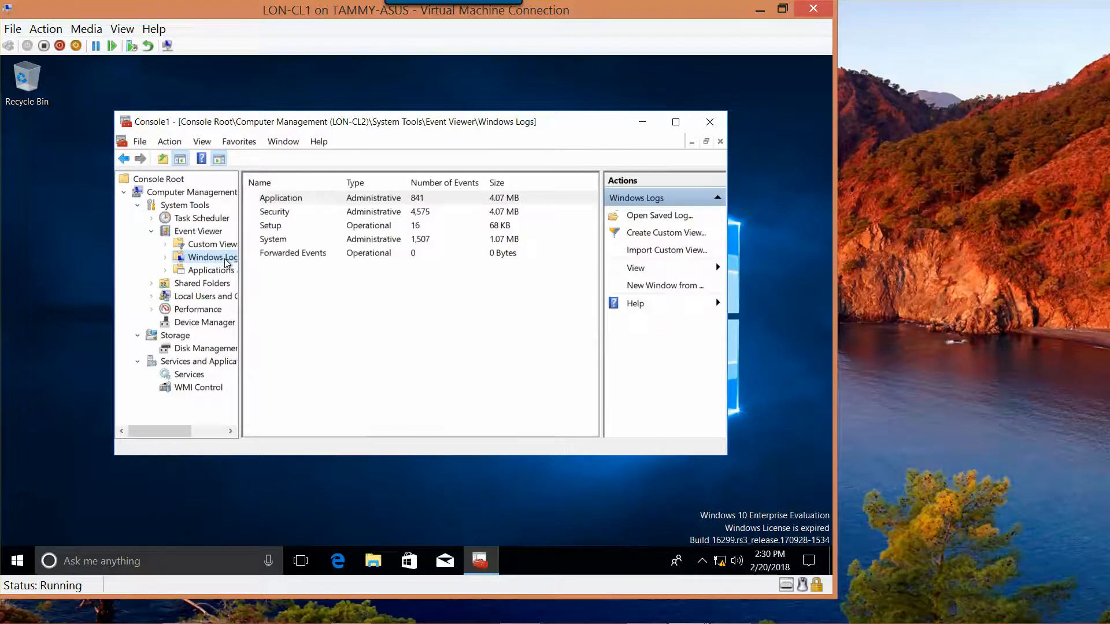
left_click(166, 257)
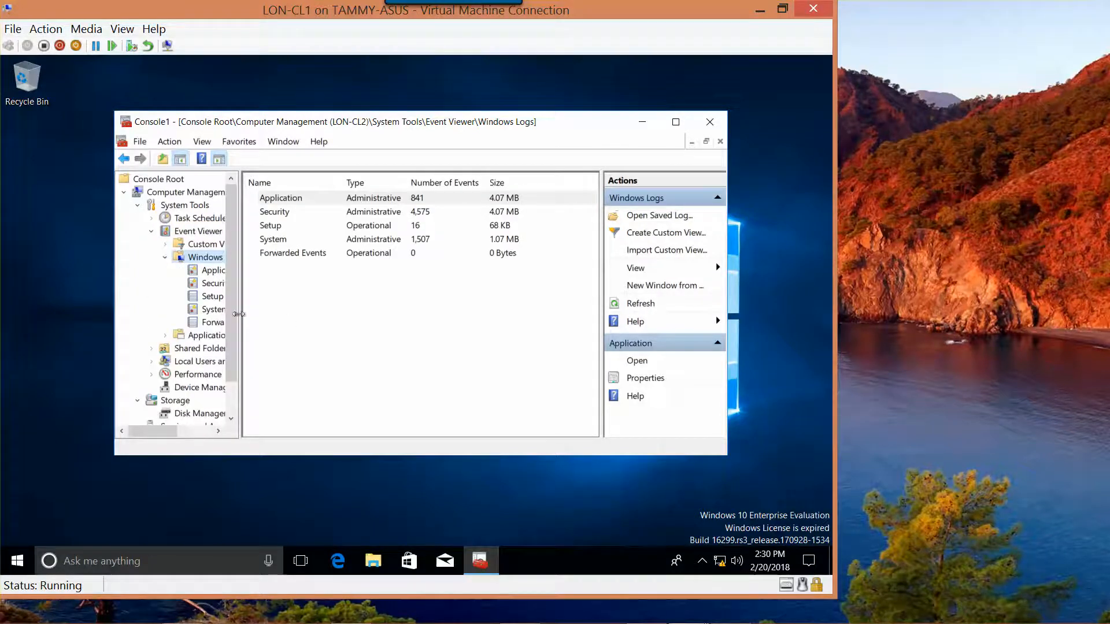
left_click_drag(238, 314, 326, 327)
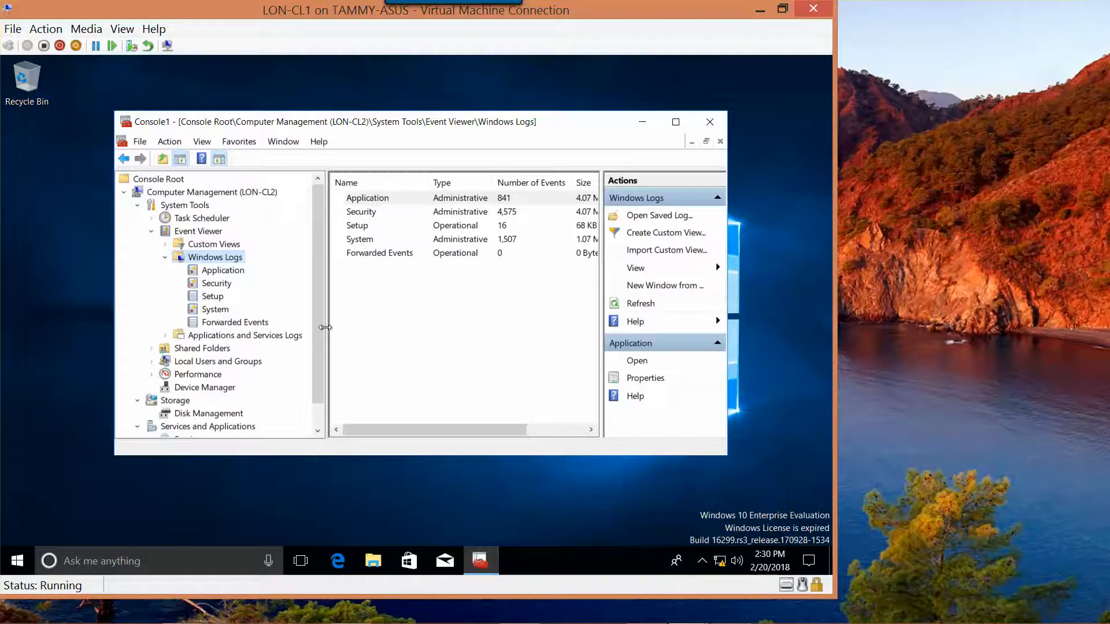
left_click(228, 312)
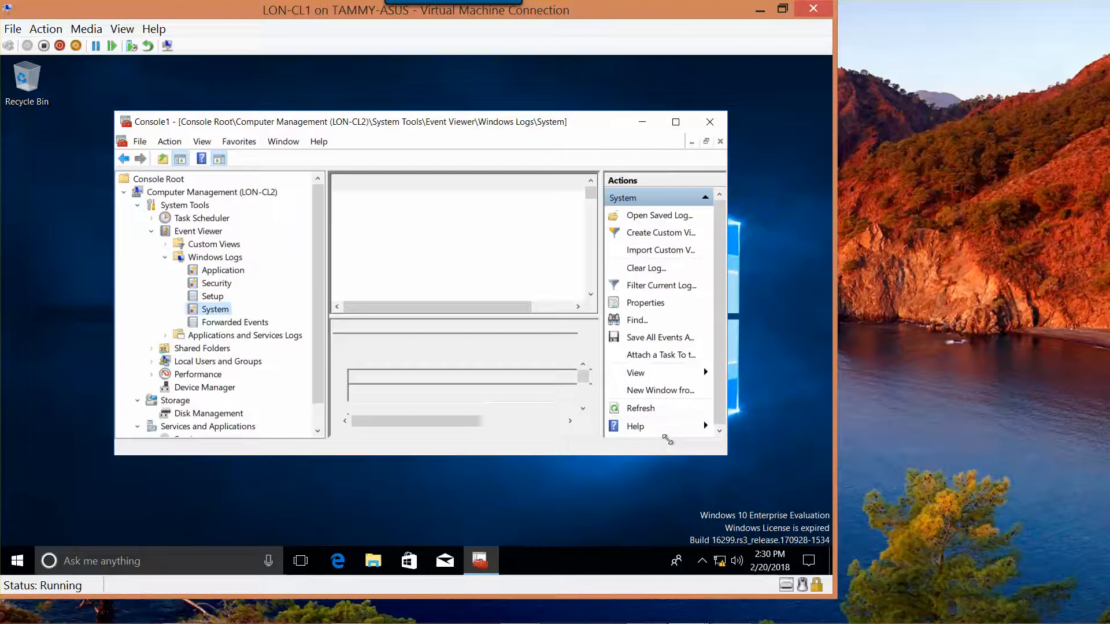
left_click_drag(667, 440, 671, 442)
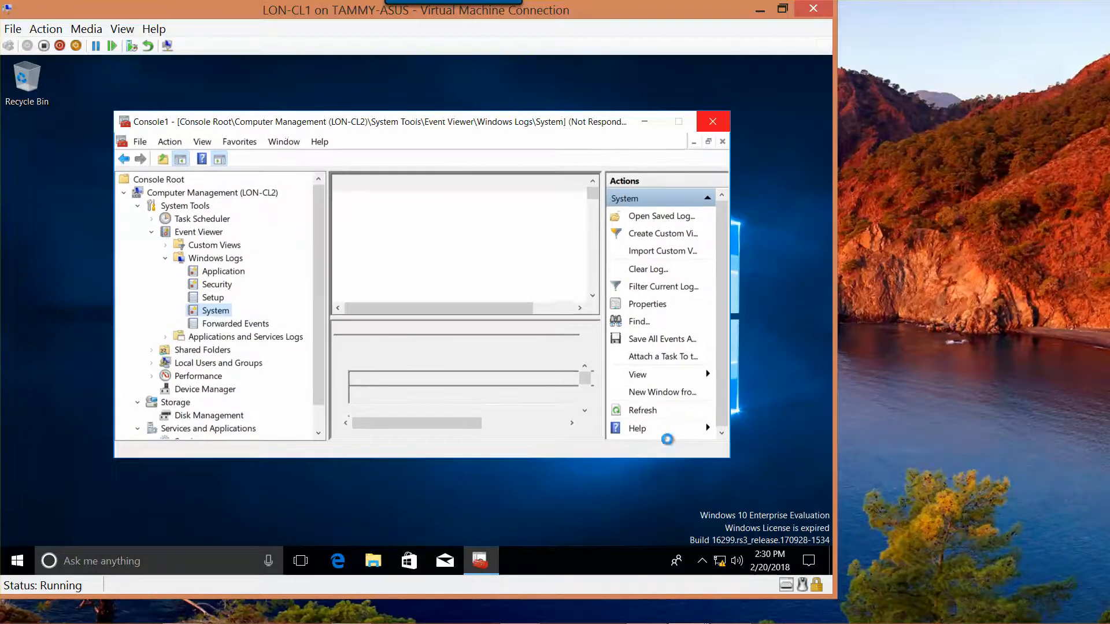